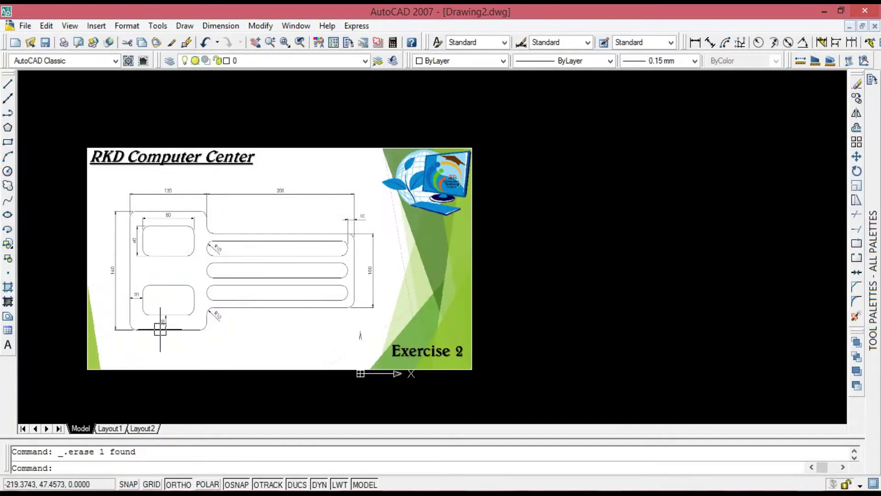
Step: Draw the outline's 120-long bottom edge with the LINE command
scroll(160, 329, "up", 2)
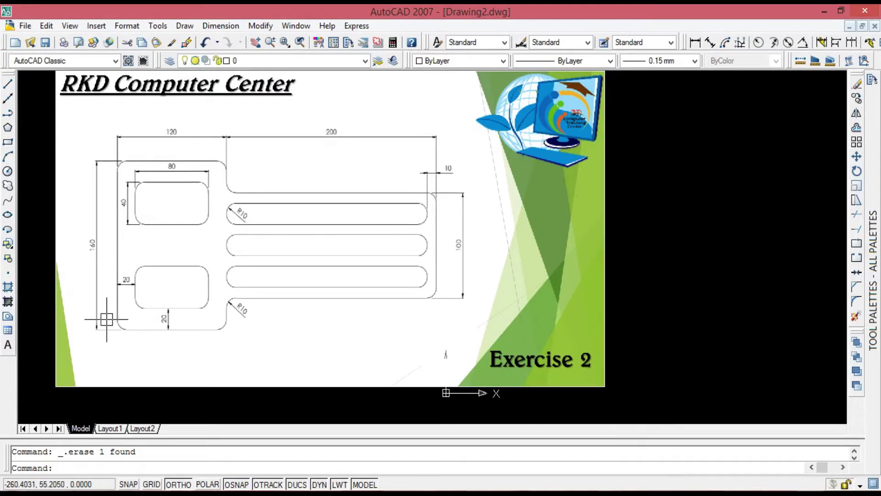
scroll(101, 351, "down", 3)
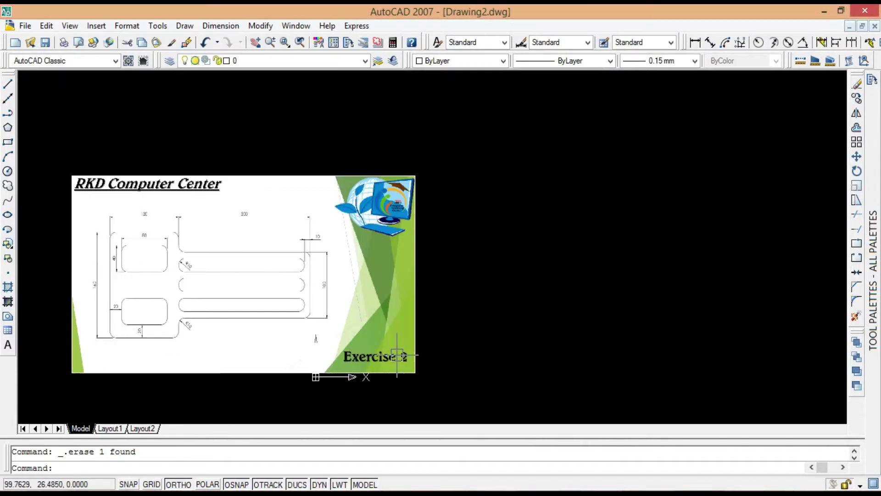
left_click(415, 327)
key("Escape")
type("l")
key("Return")
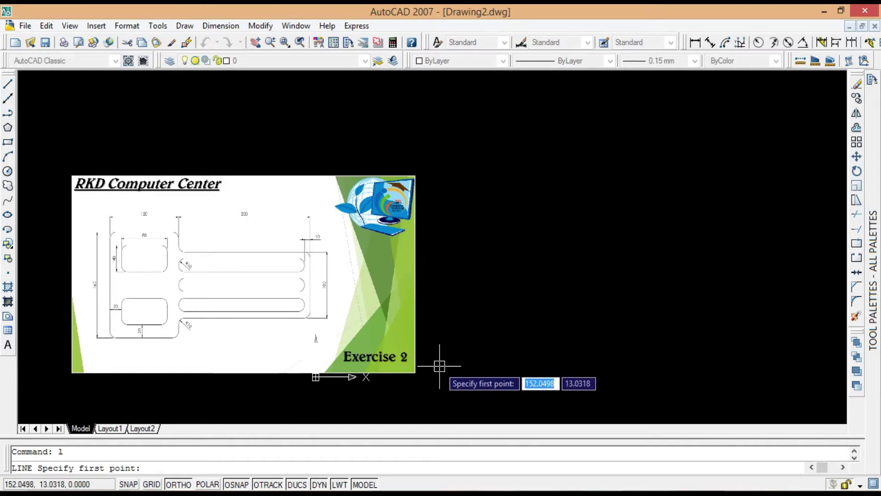
left_click(439, 366)
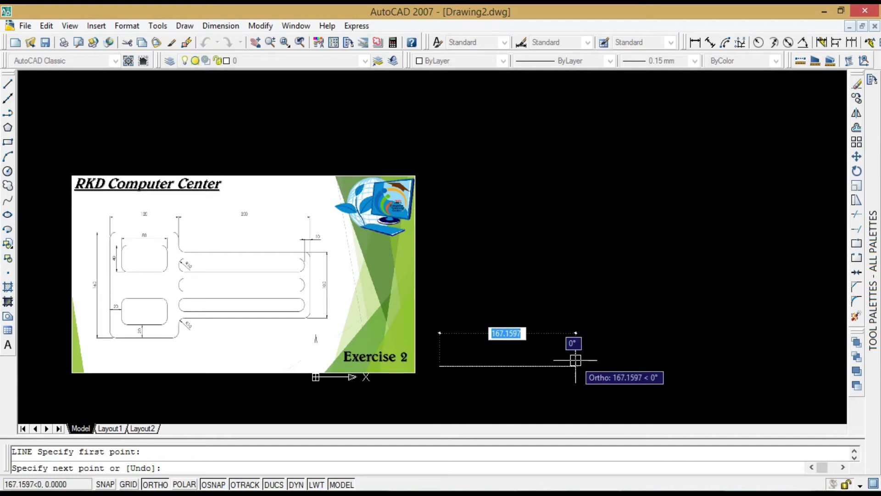
type("12")
key("Return")
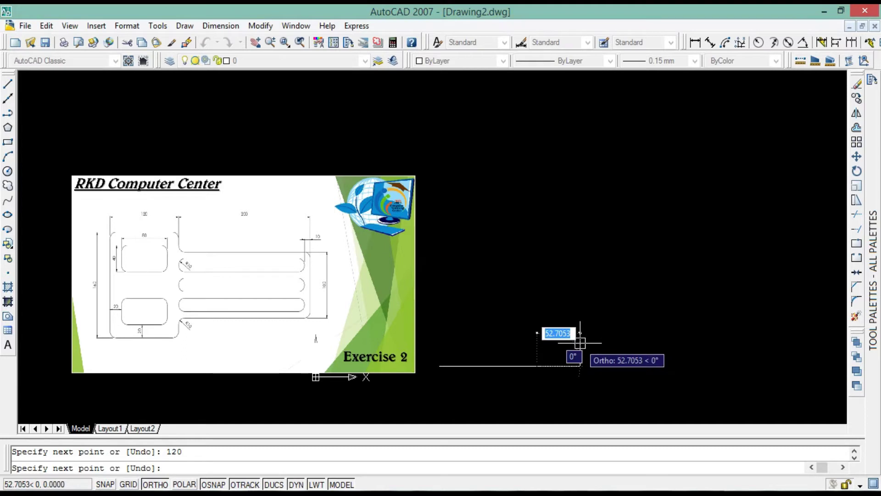
key("Escape")
Step: Draw the block's 160-high left side, 120-long top and 30-unit step down
type("l")
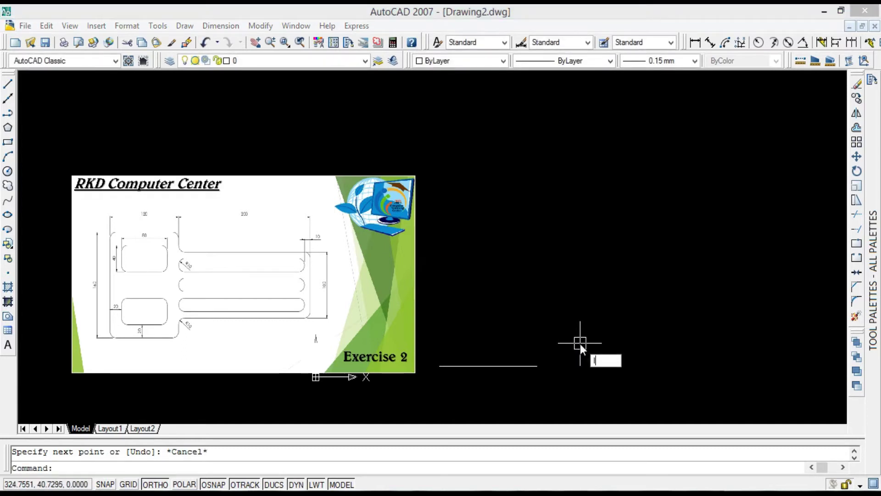
key("Return")
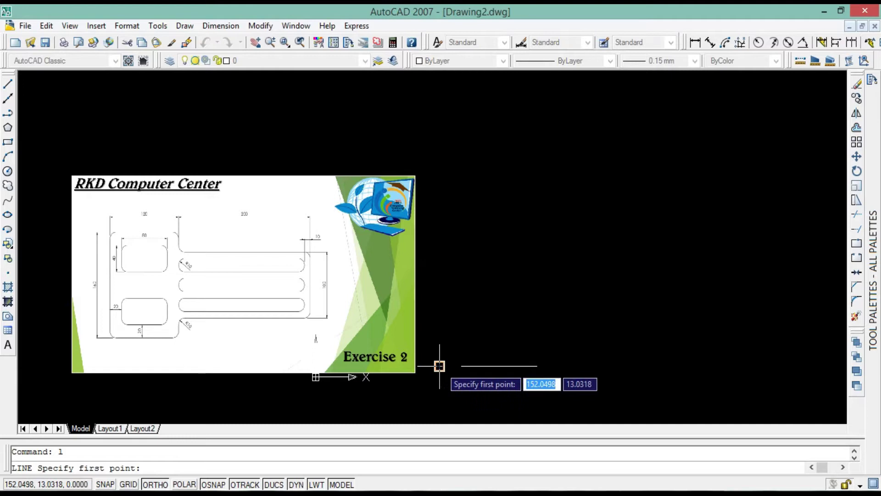
left_click(440, 364)
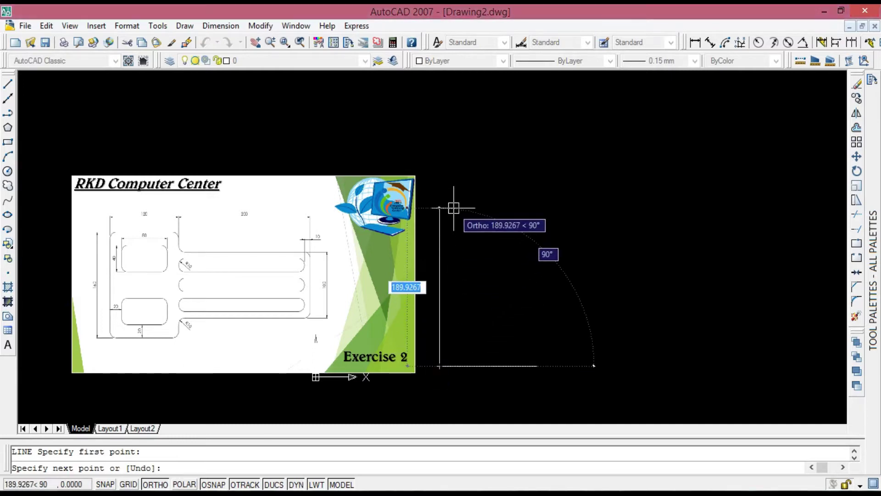
type("160")
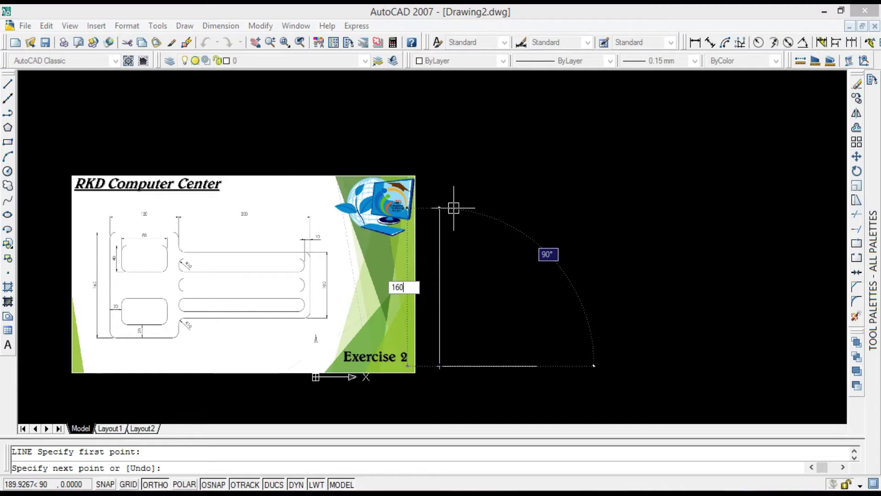
key("Return")
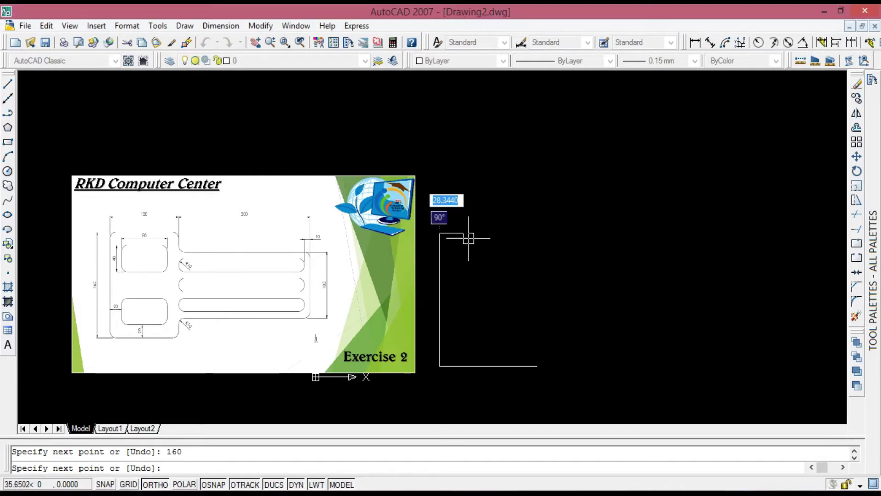
type("120")
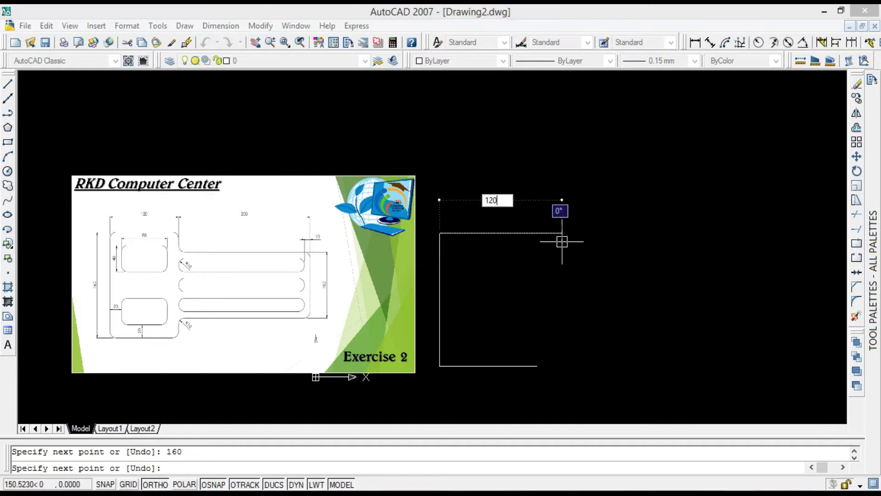
key("Return")
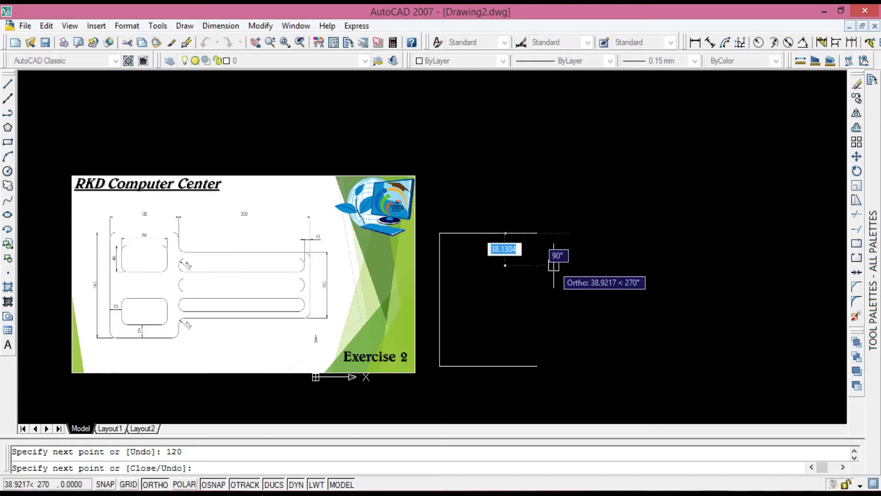
type("30")
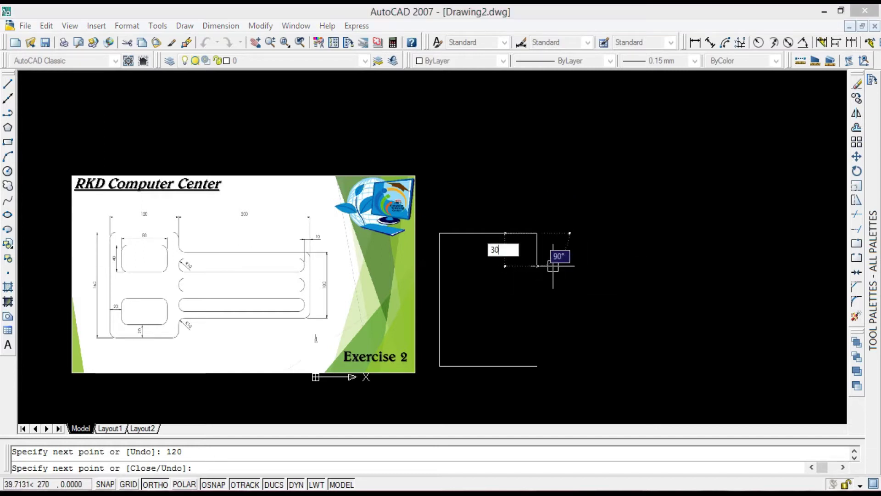
key("Return")
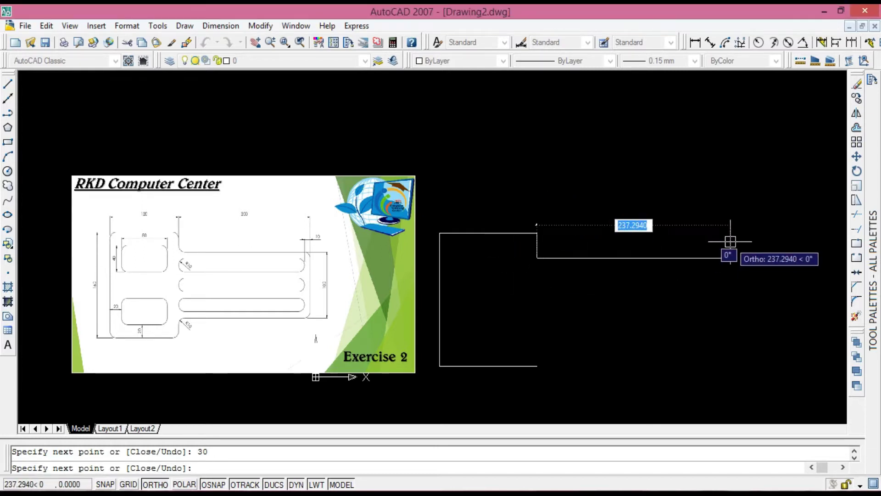
Step: Draw the arm: 200 right, 100 down, 200 left, closing back to the bottom edge
type("200")
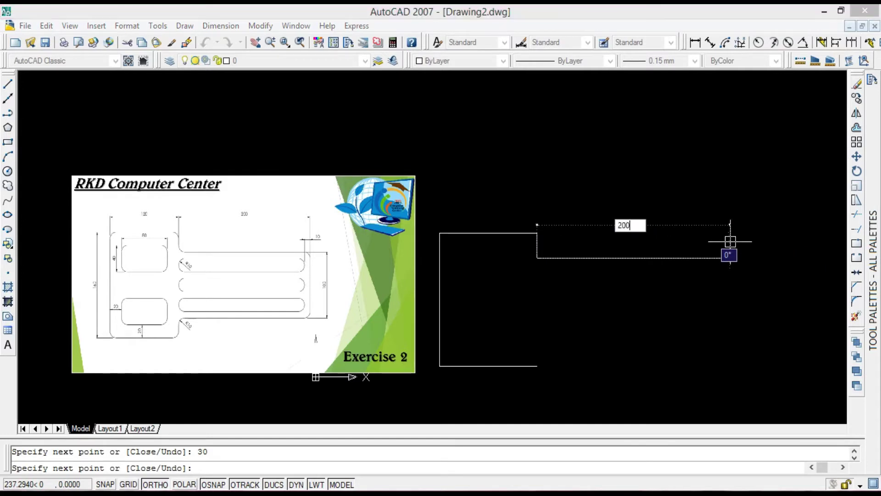
key("Return")
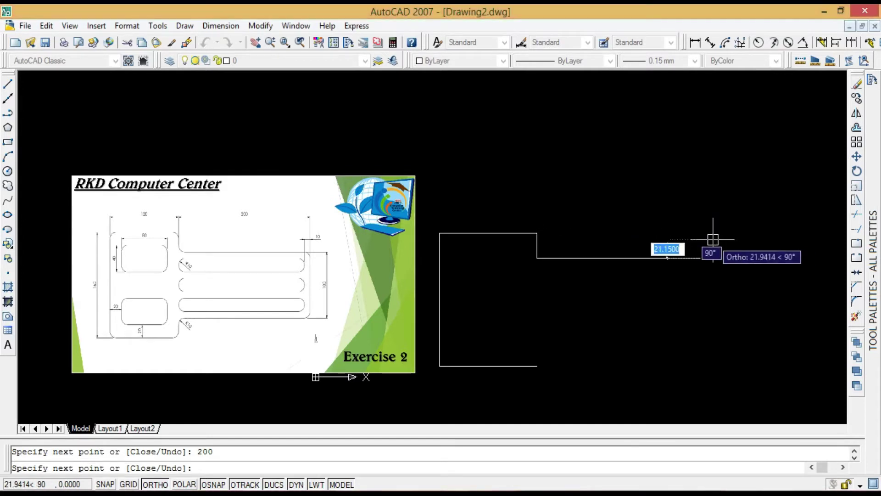
type("1")
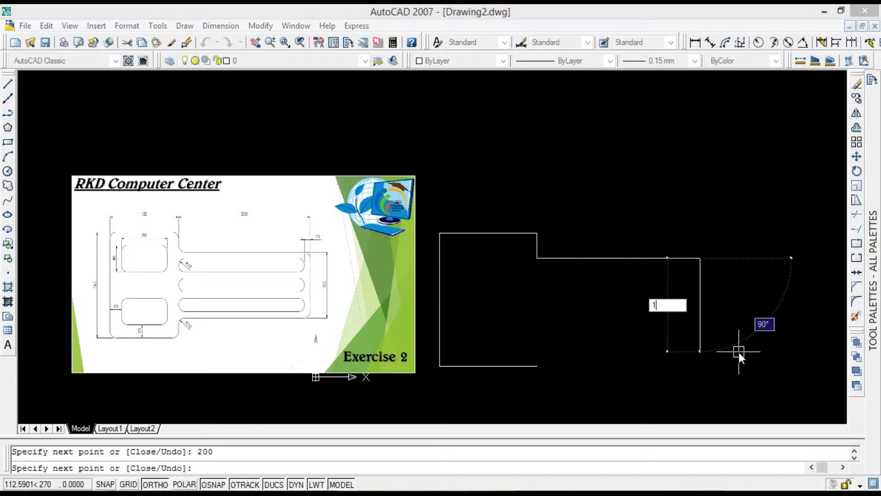
key("Return")
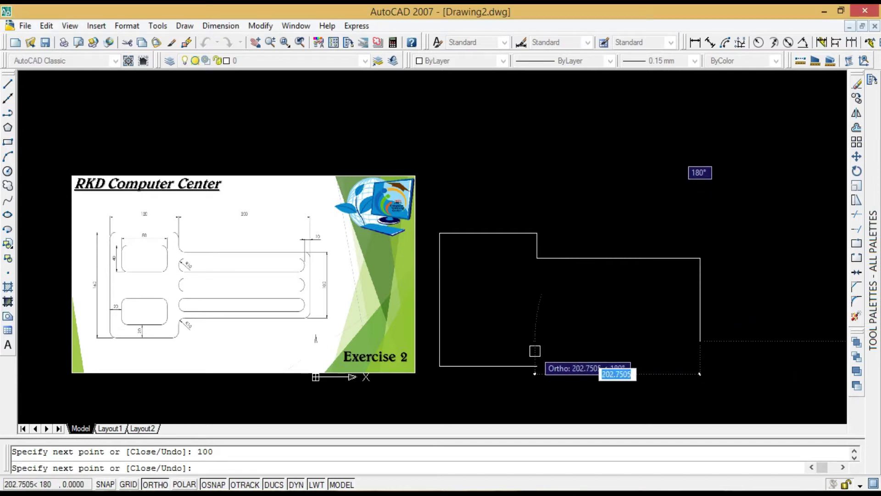
type("200")
key("Return")
left_click(536, 353)
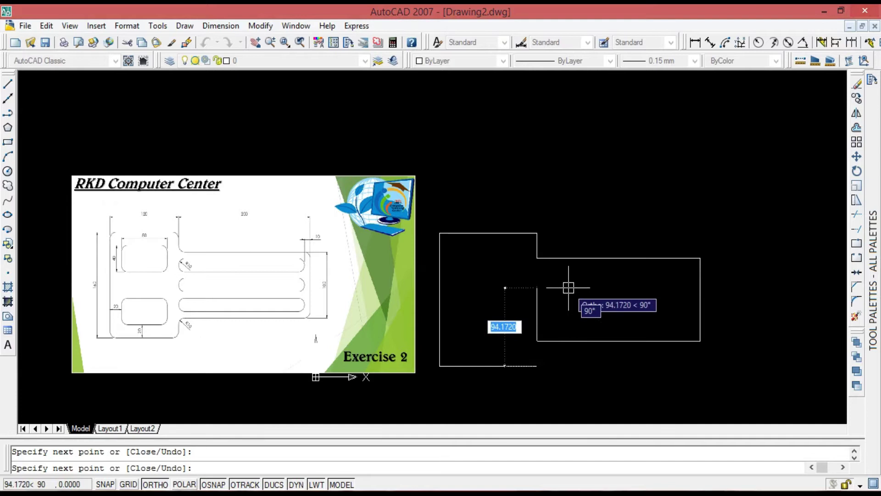
key("Escape")
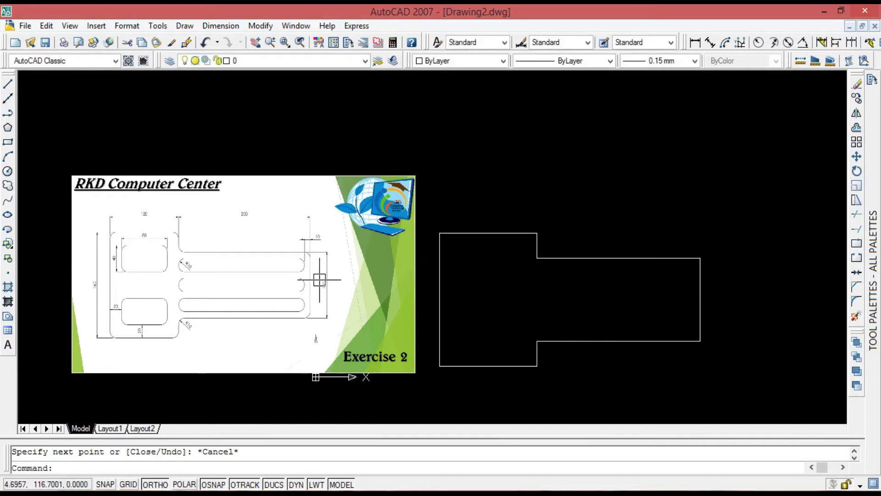
scroll(320, 279, "up", 1)
Step: Offset the arm's right end line and bottom edge 10 units inward
scroll(320, 277, "up", 2)
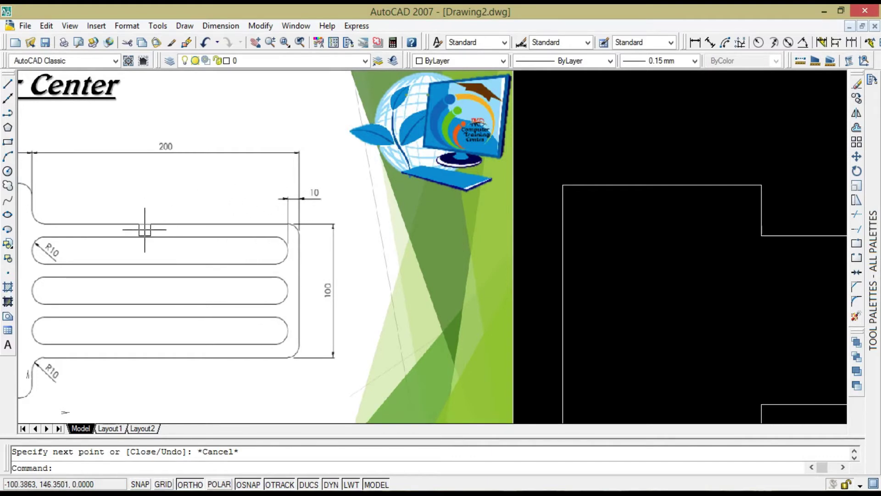
scroll(101, 292, "down", 1)
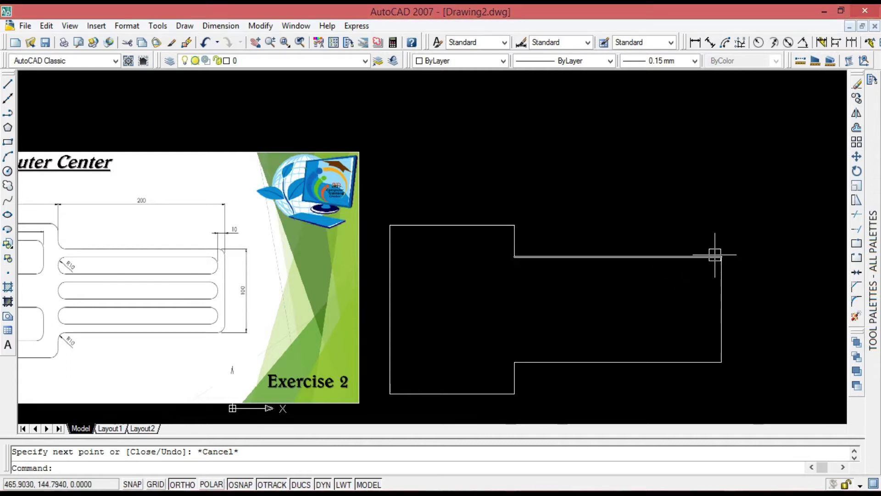
type("o")
key("Return")
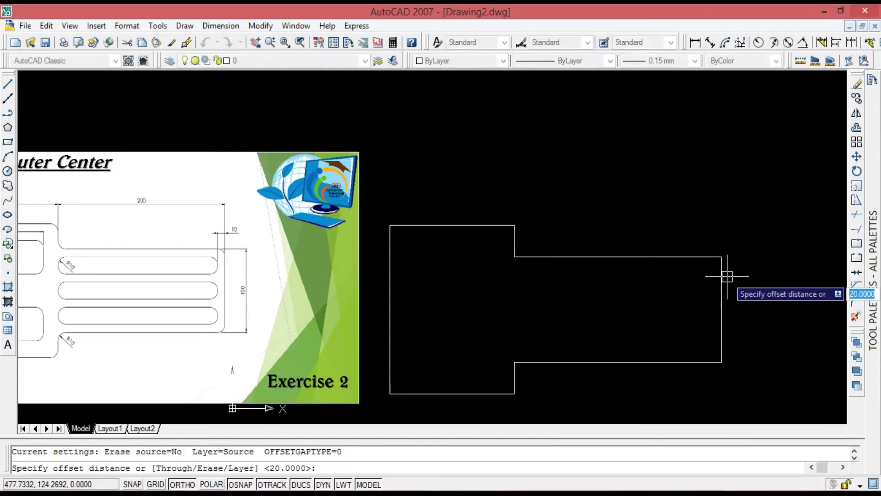
type("10")
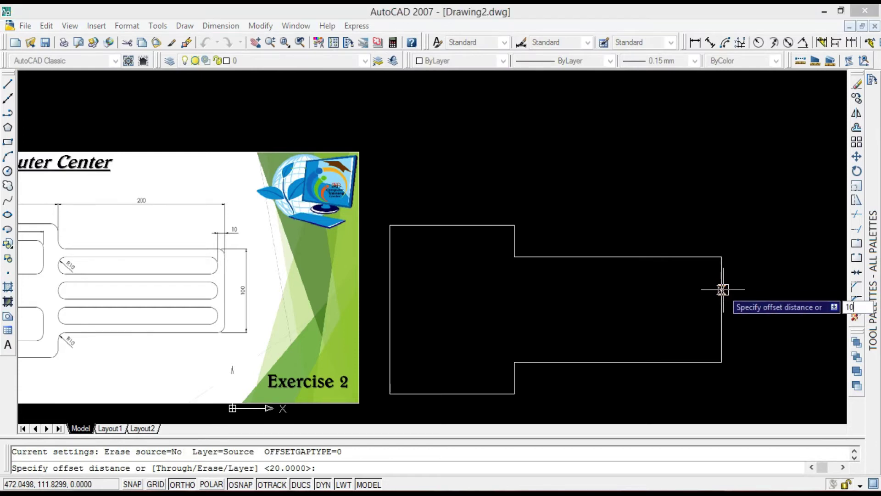
key("Return")
left_click(715, 303)
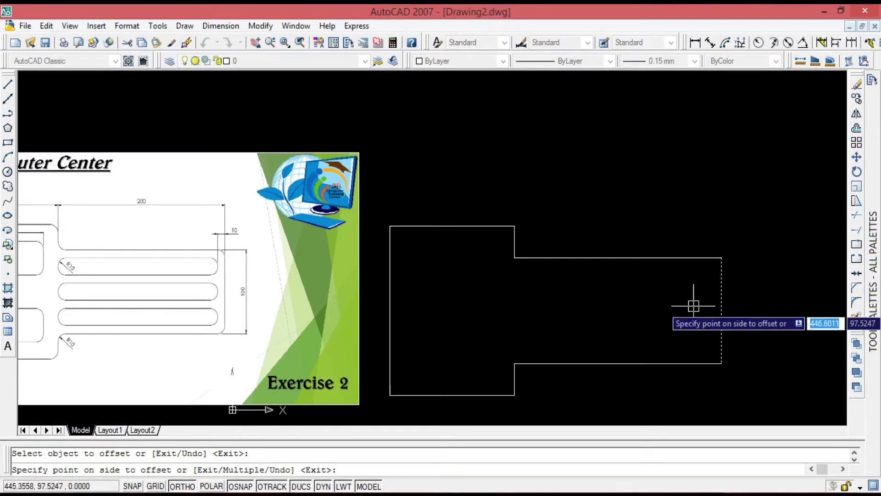
left_click(680, 362)
left_click(676, 327)
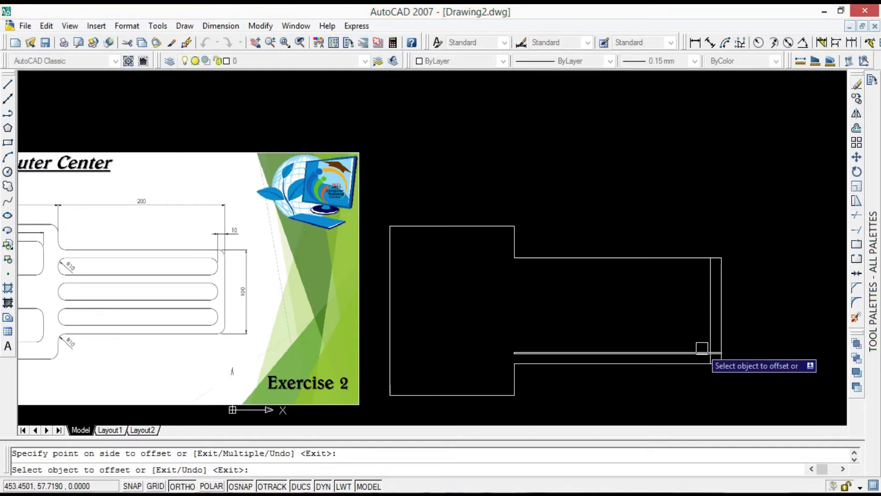
key("Escape")
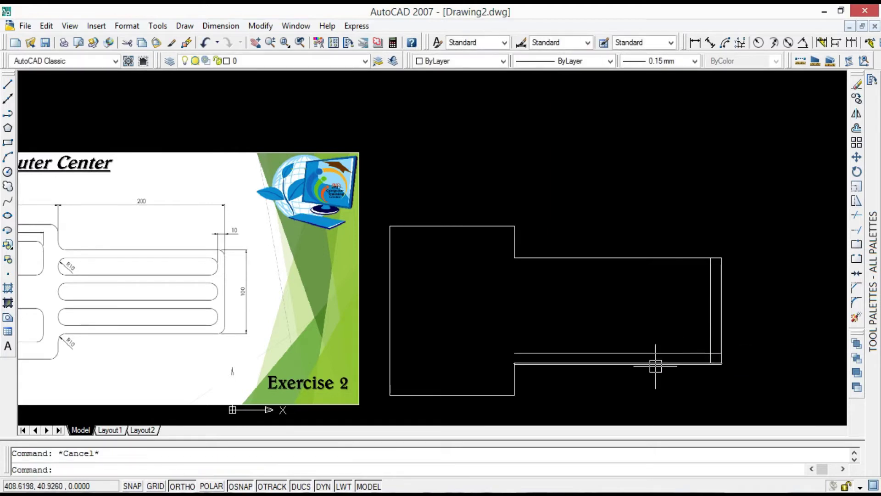
Step: Draw a closed slot of lines 20 up, 190 left and 20 down on the lower inner line
scroll(654, 359, "up", 2)
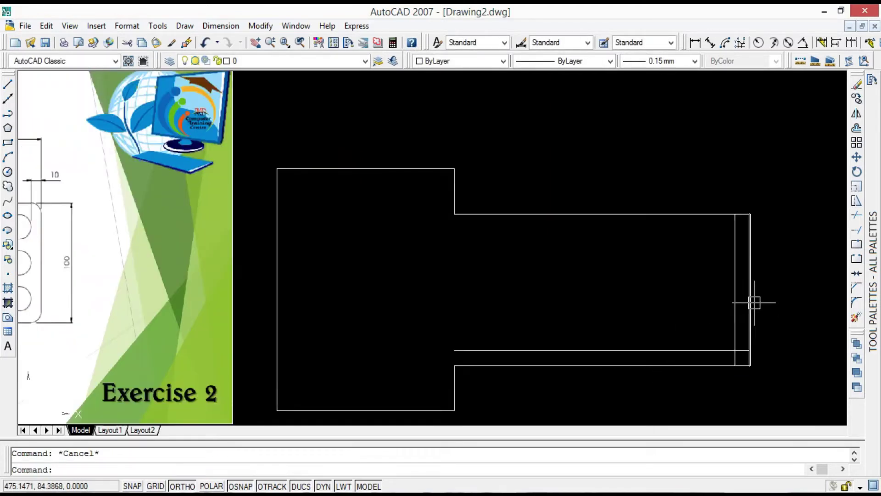
type("l")
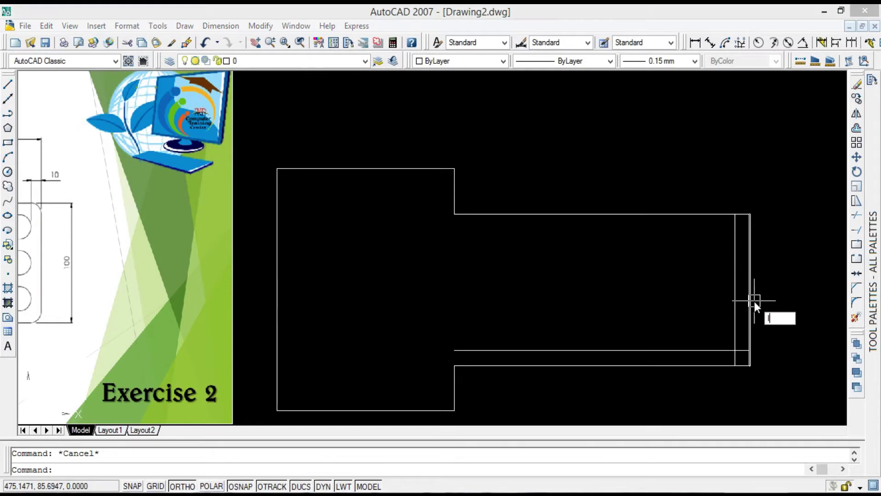
key("Return")
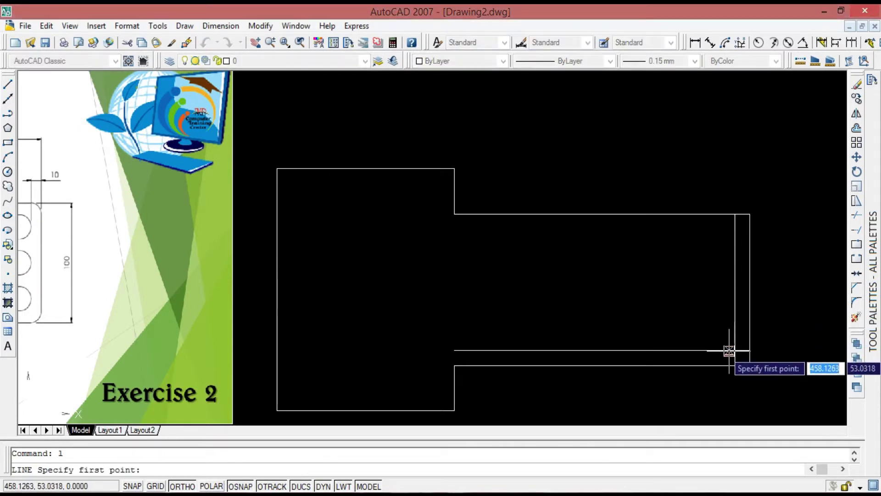
left_click(731, 350)
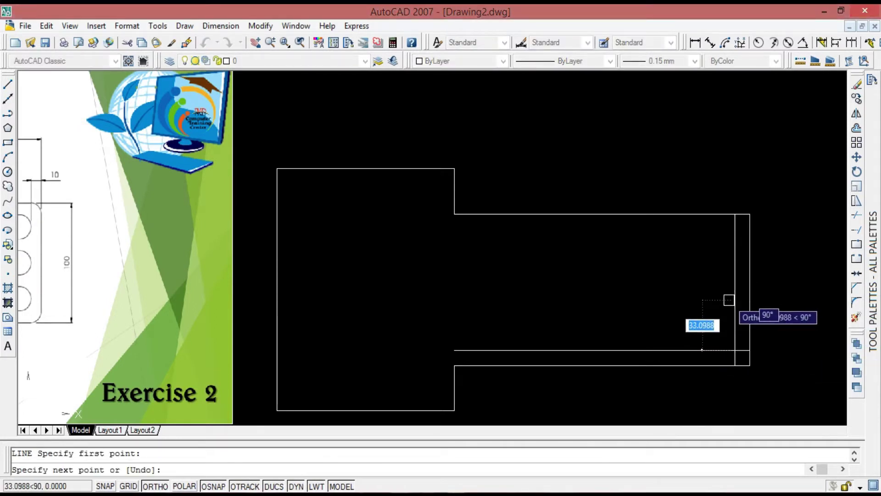
type("20")
key("Return")
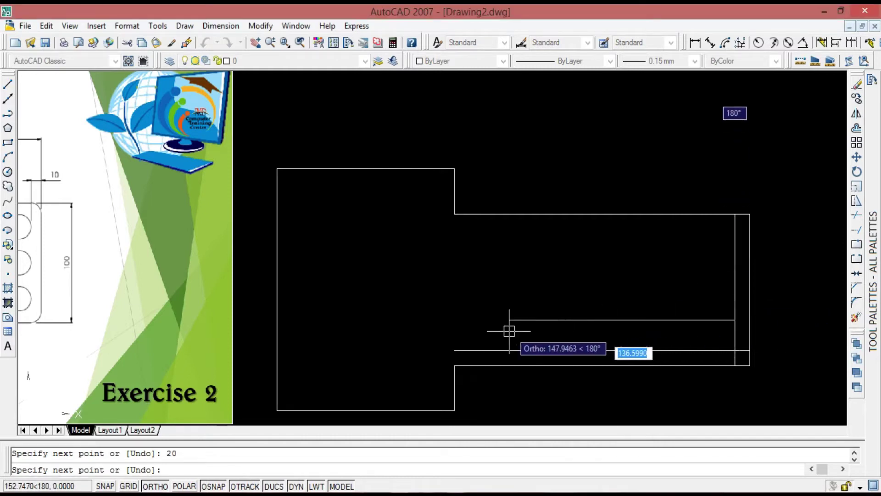
type("1")
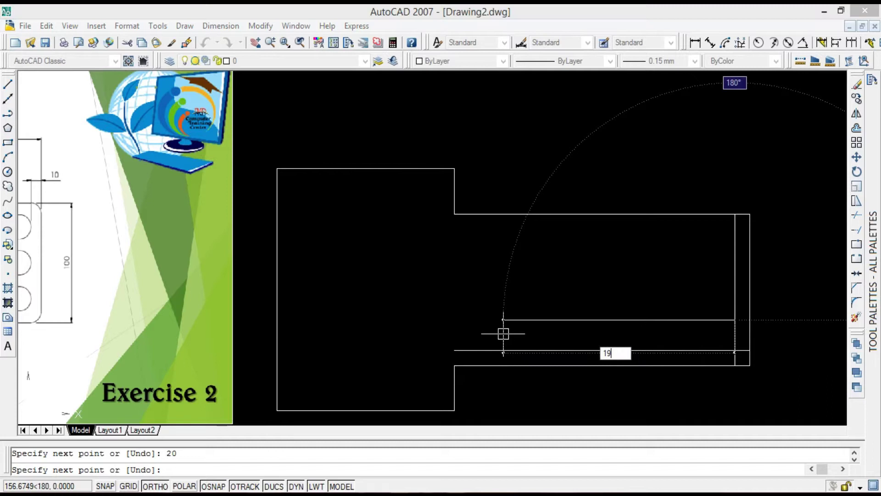
type("0")
key("Return")
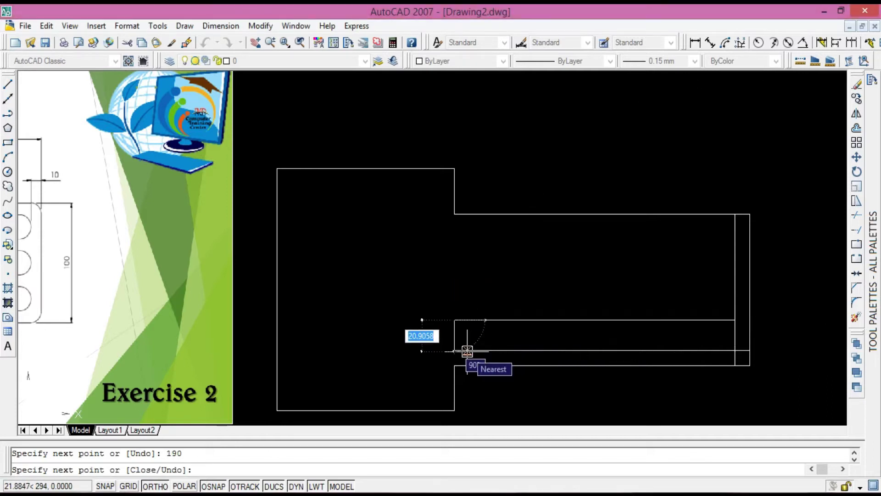
type("20")
key("Return")
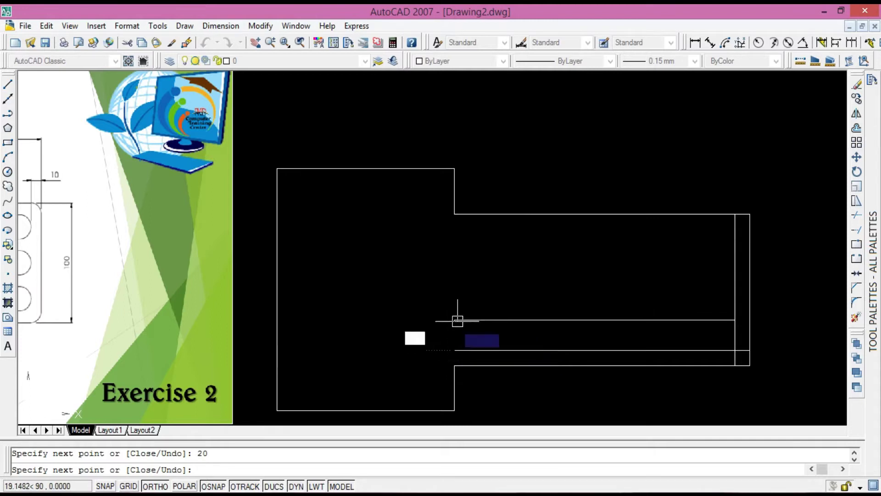
left_click(734, 350)
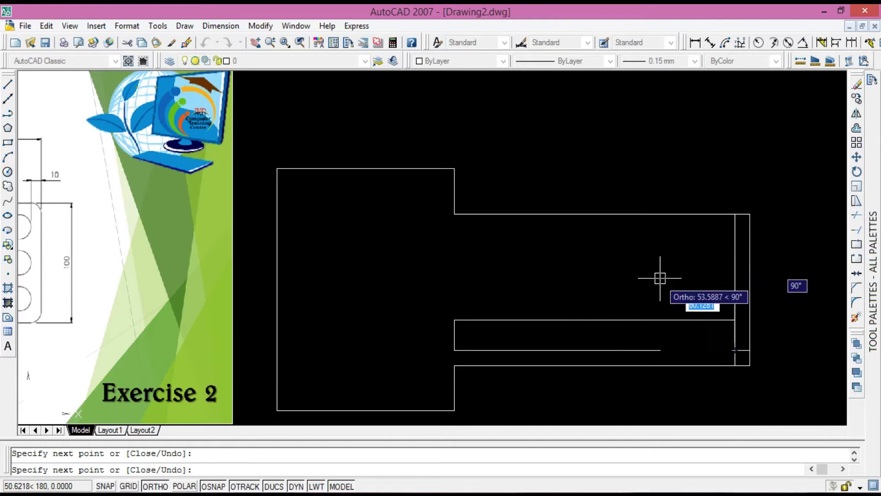
key("Escape")
scroll(317, 263, "up", 2)
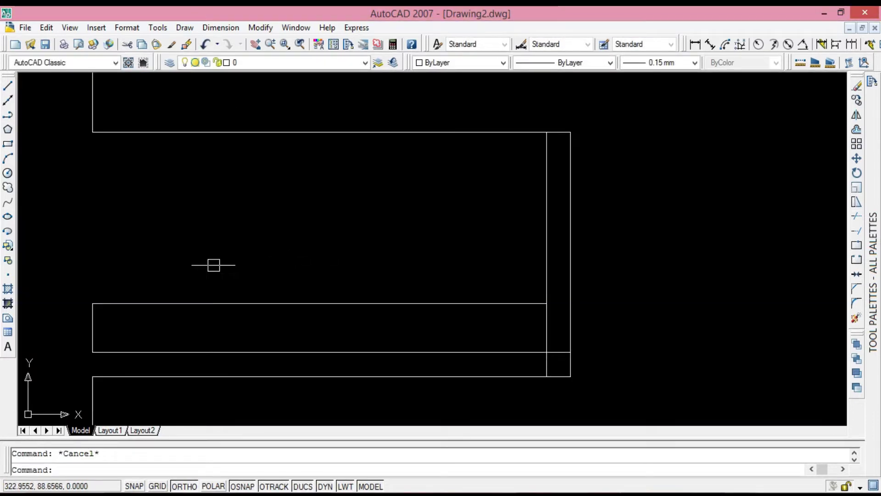
Step: Copy the slot to two positions 30 and 60 units above the original
type("co")
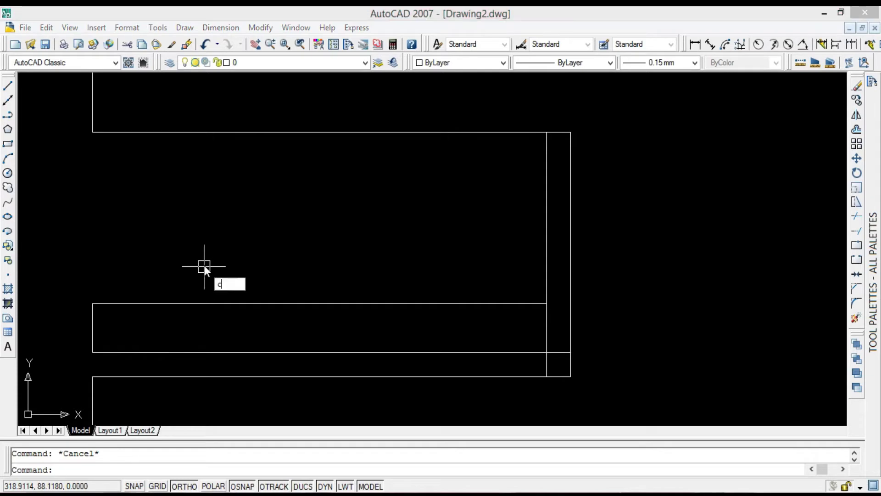
key("Return")
left_click(51, 275)
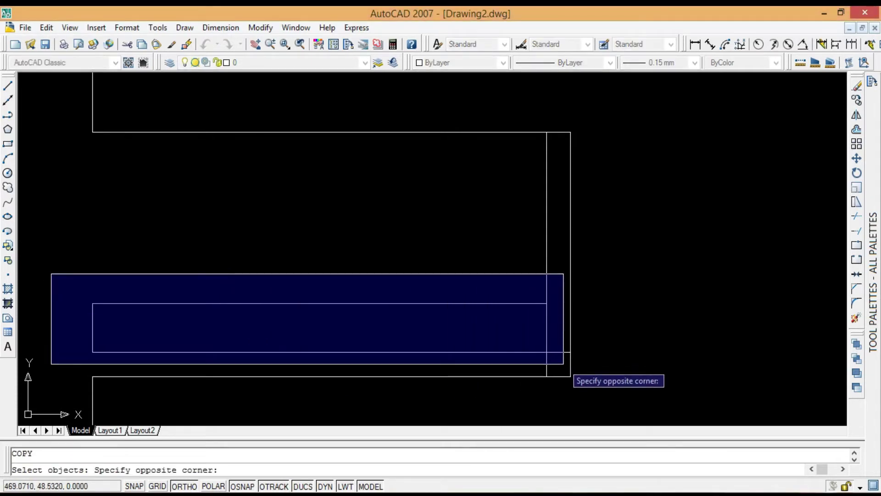
left_click(565, 364)
key("Return")
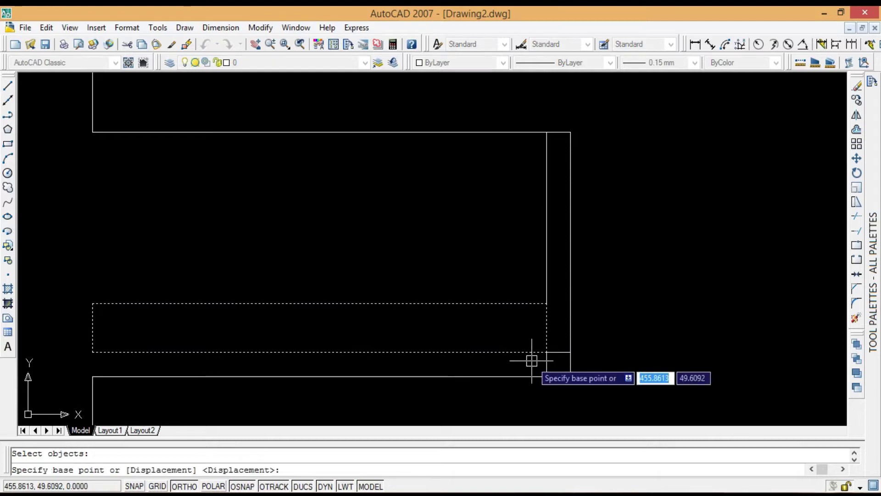
left_click(546, 377)
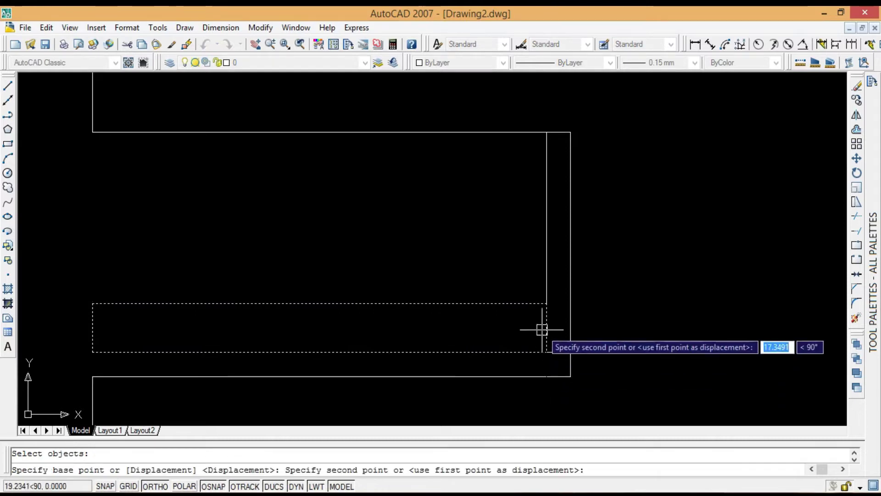
left_click(546, 303)
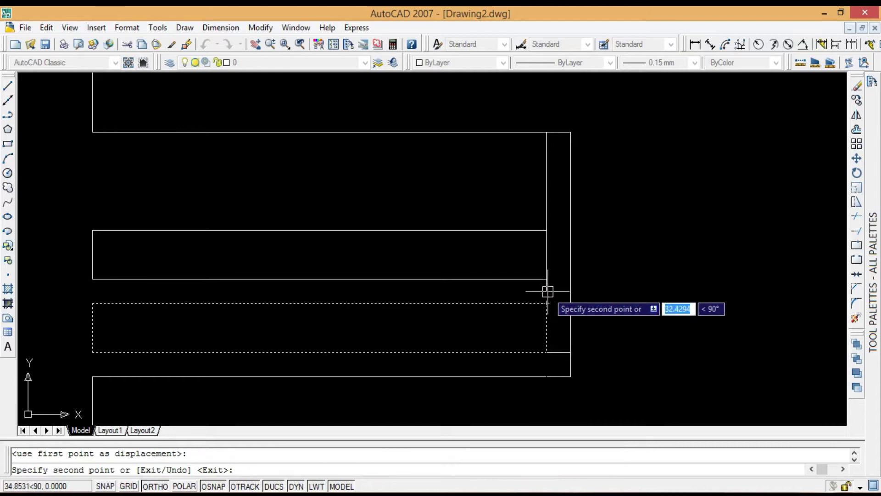
left_click(546, 230)
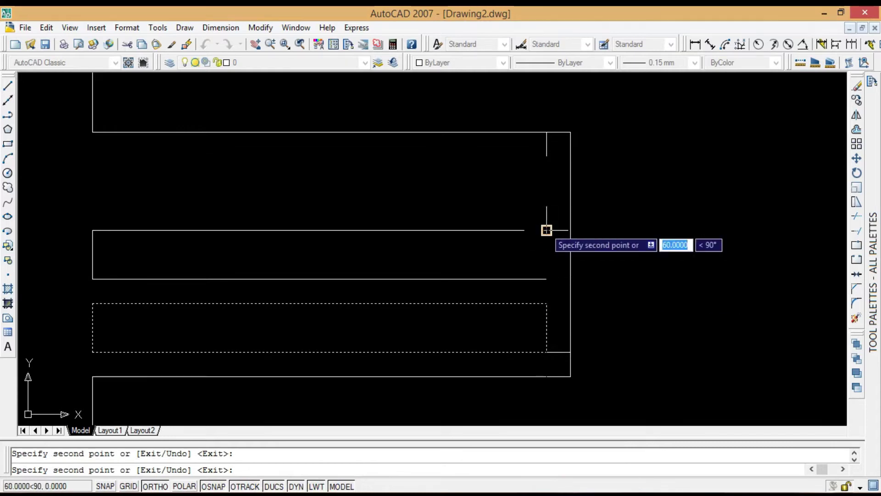
key("Escape")
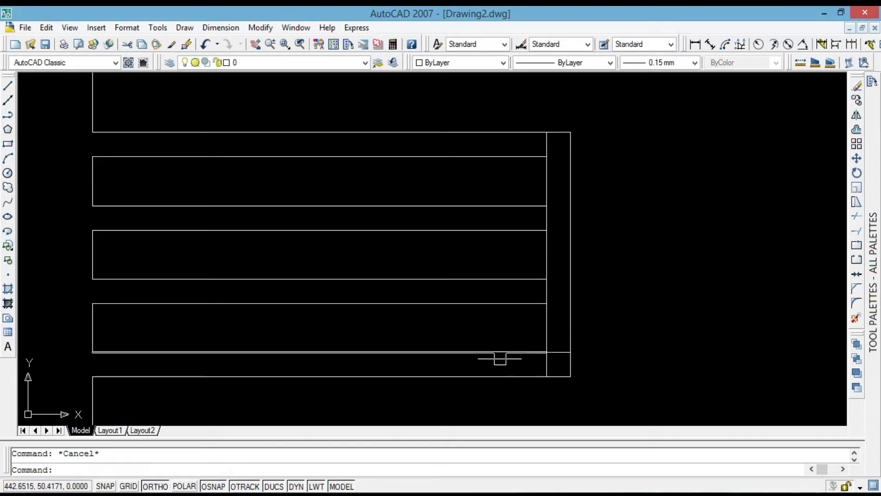
Step: Delete the two 10-unit offset guide lines below and beside the lowest slot
left_click(498, 351)
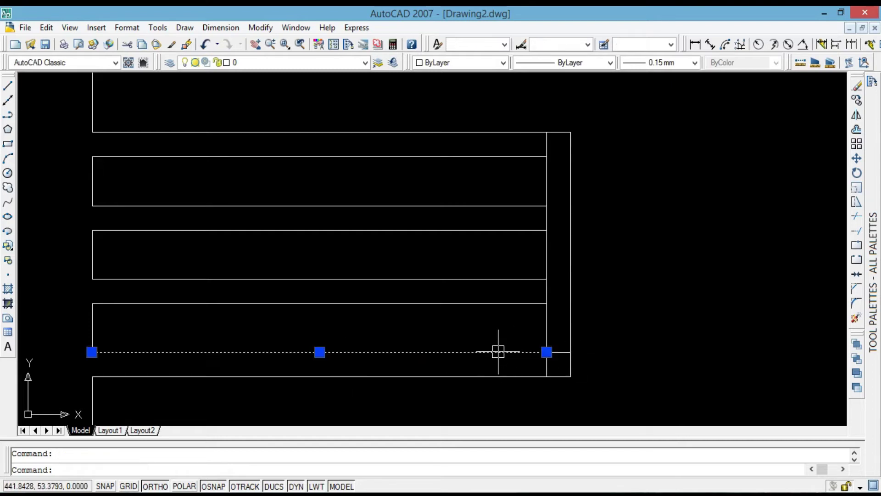
scroll(553, 358, "up", 5)
left_click(553, 358)
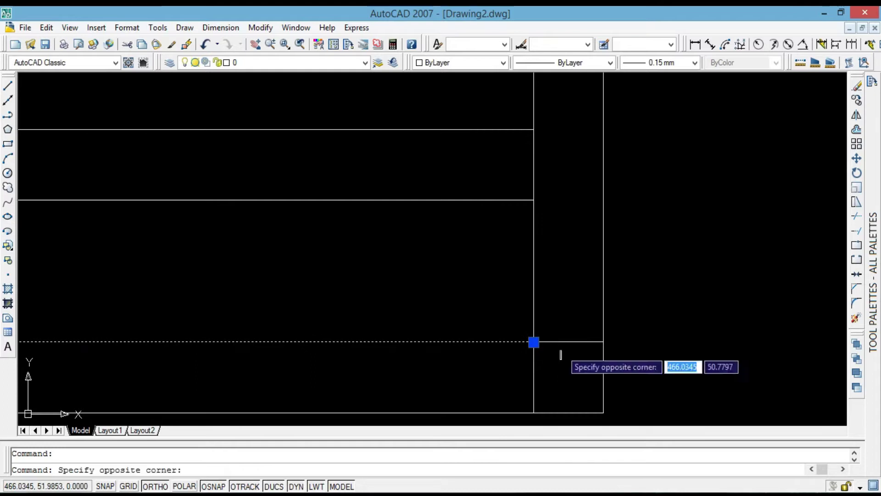
left_click(557, 312)
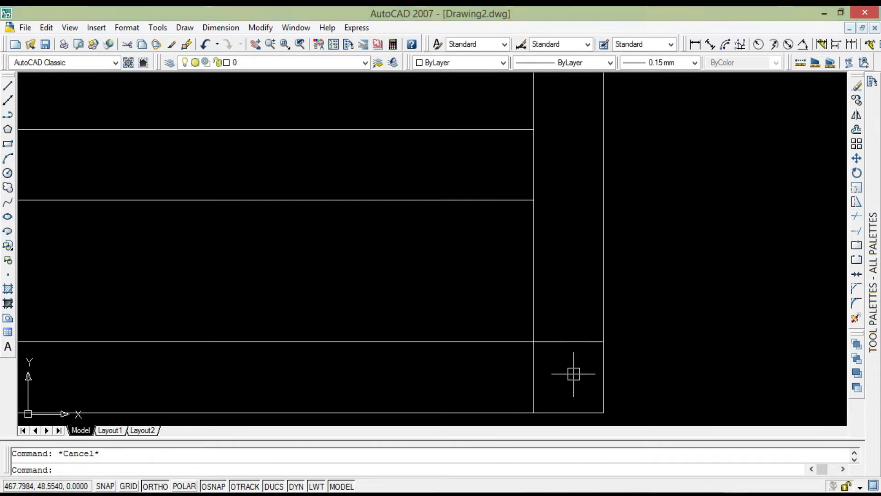
left_click(534, 390)
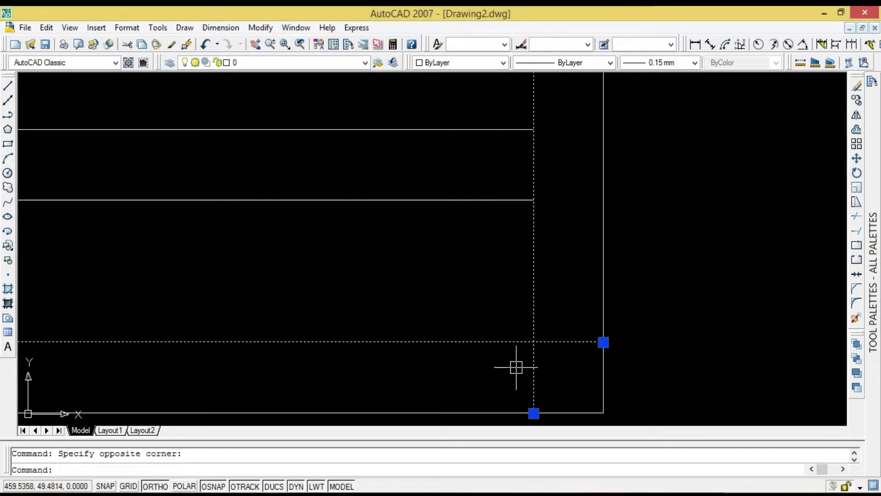
key("Delete")
scroll(518, 351, "down", 2)
scroll(518, 352, "down", 2)
scroll(537, 358, "down", 2)
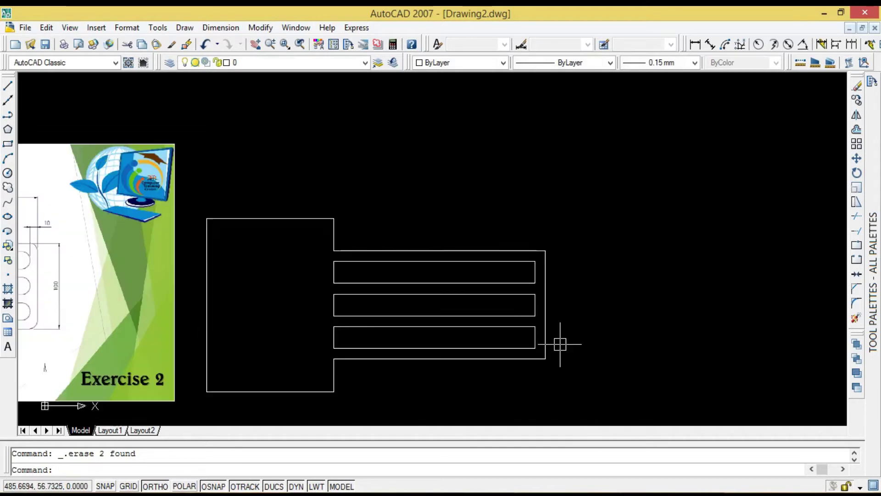
left_click(329, 319)
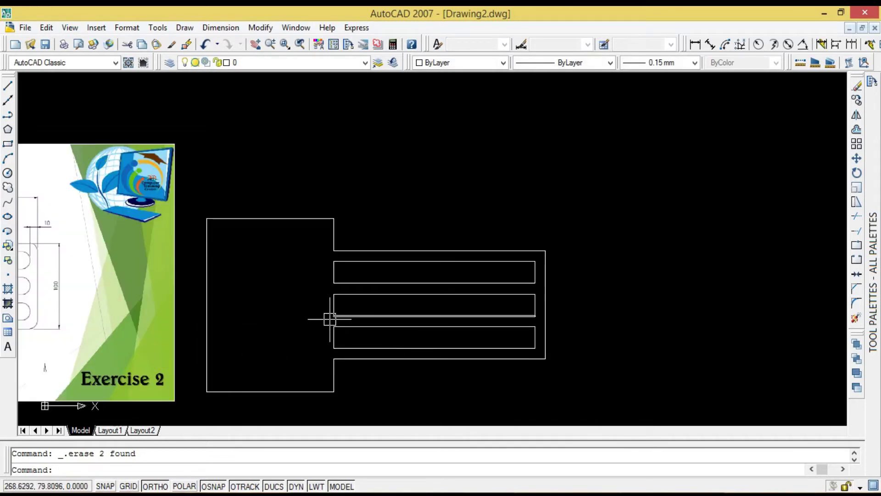
scroll(441, 315, "down", 1)
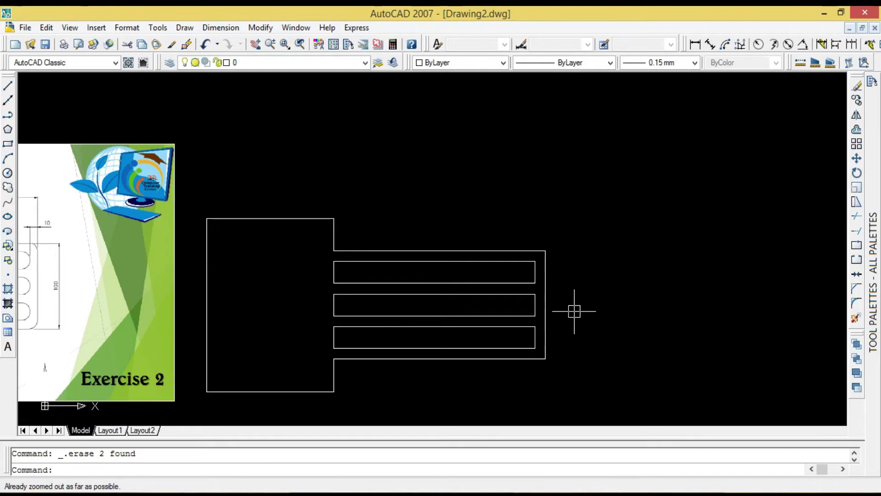
type("z")
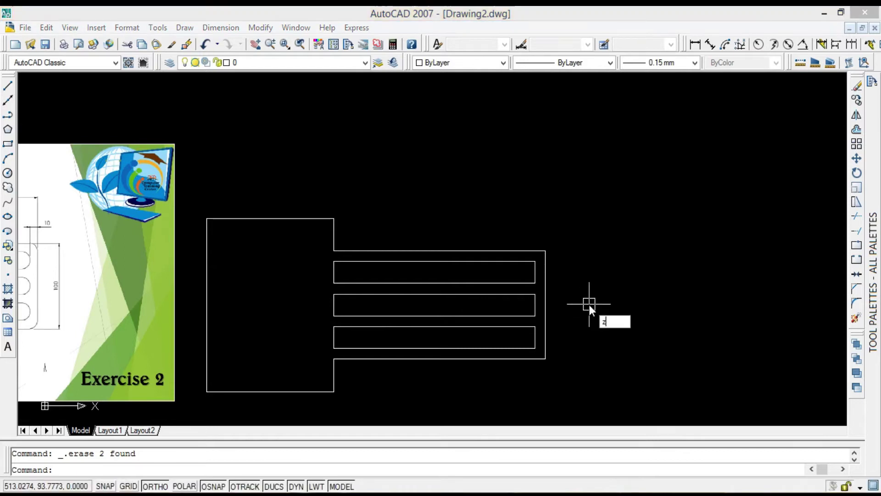
key("Return")
type("a")
key("Return")
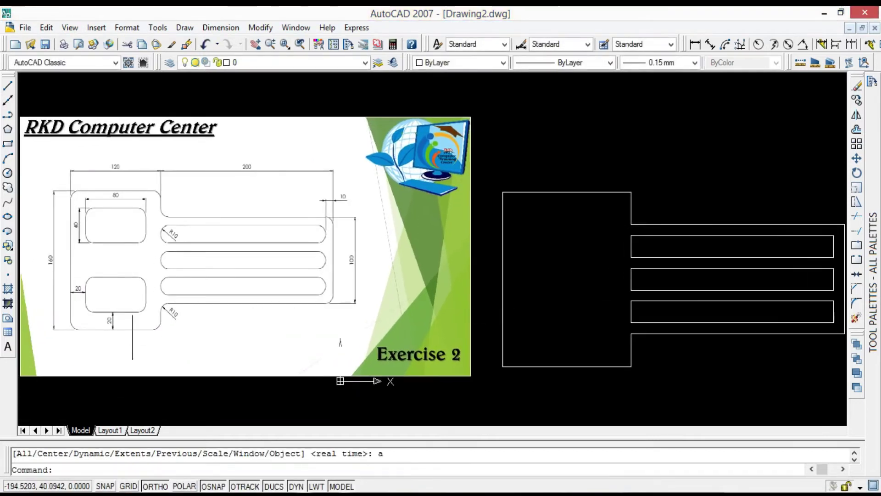
scroll(108, 307, "up", 2)
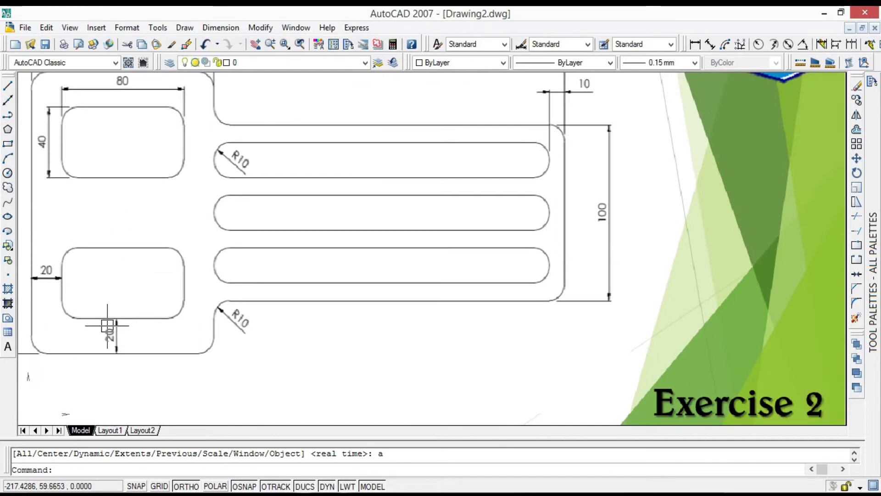
scroll(18, 329, "down", 3)
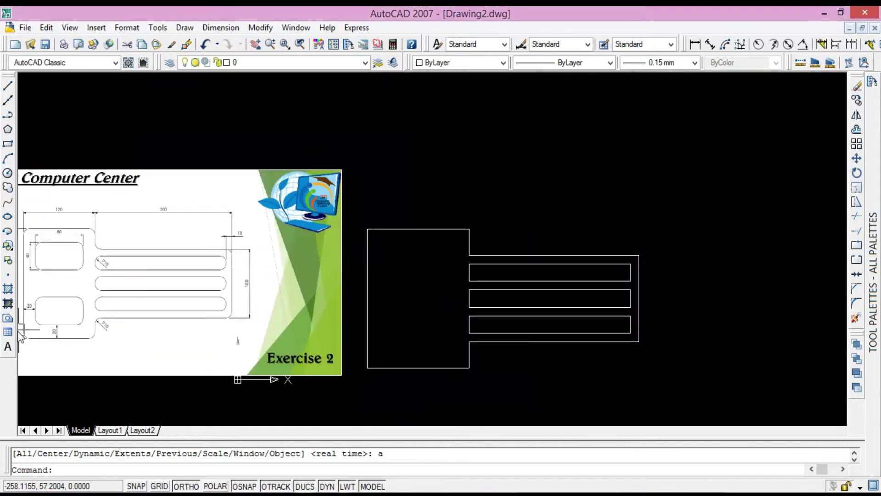
scroll(449, 356, "up", 1)
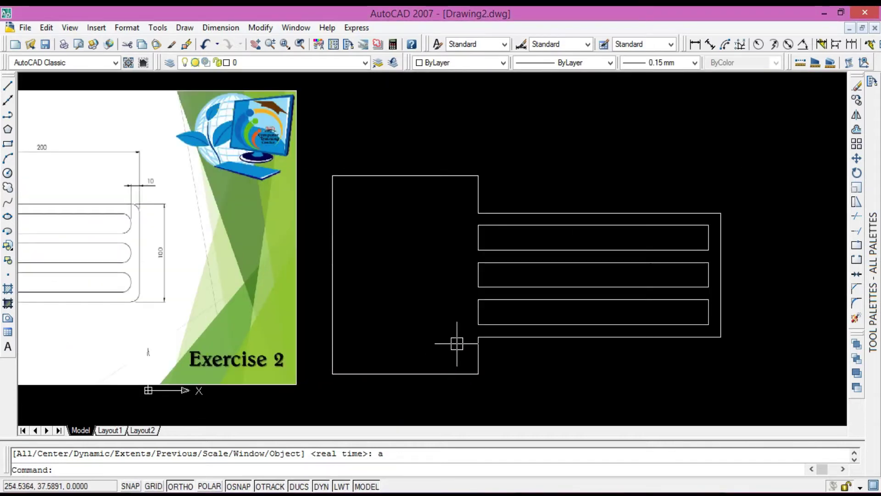
Step: Offset the outline's bottom and left edges 20 units inward as guides
type("o")
key("Return")
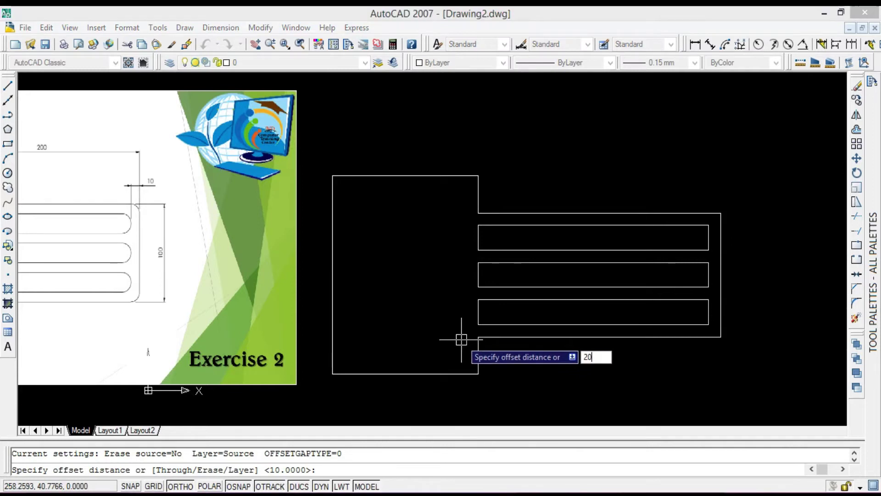
key("Return")
left_click(430, 372)
left_click(433, 350)
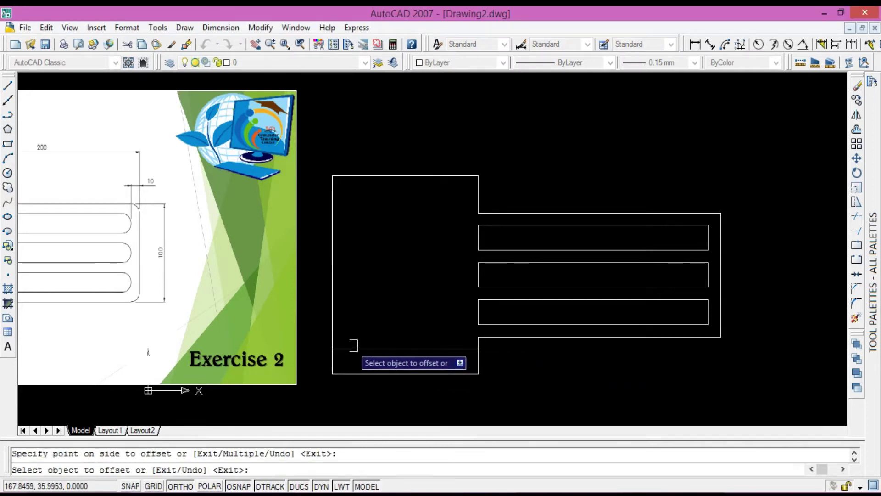
left_click(333, 316)
left_click(363, 313)
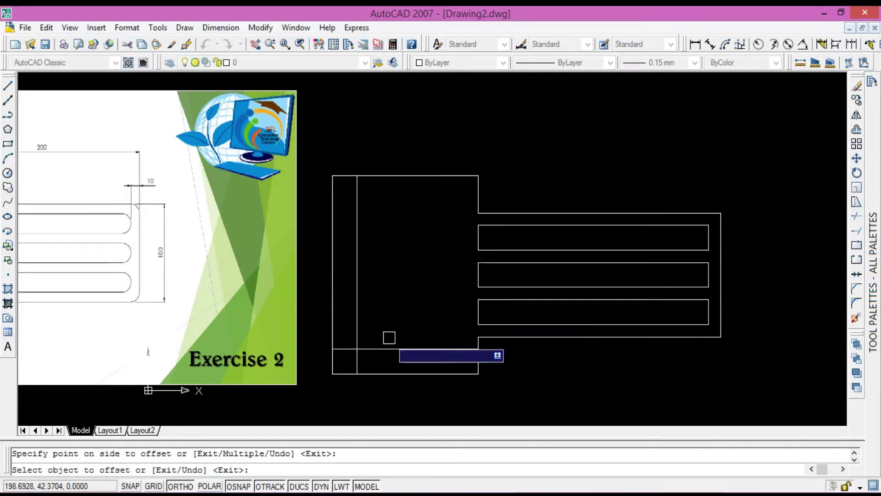
key("Escape")
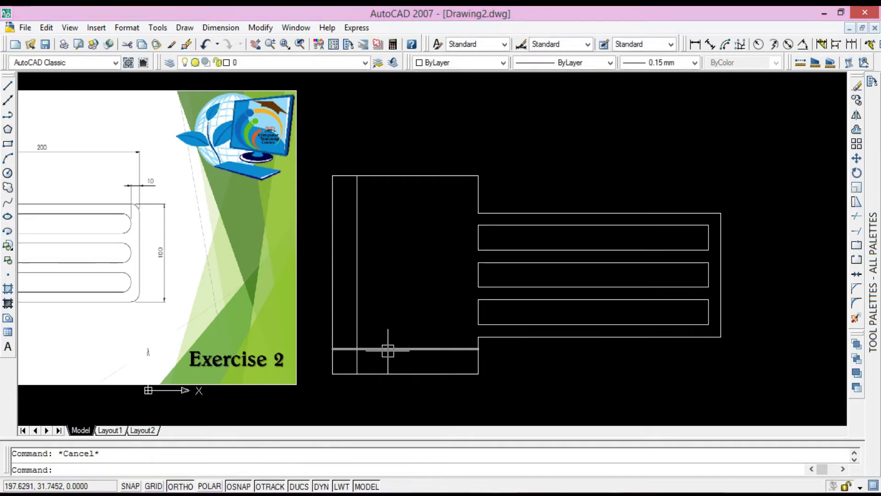
Step: Draw an 80 by 40 line rectangle from the guides' intersection: 40 up, 80 right, 40 down, closed
type("rec")
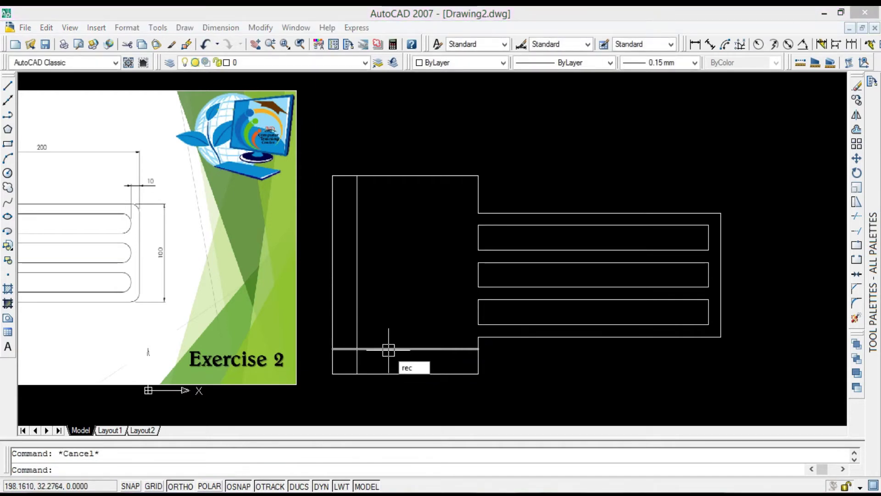
key("Return")
type("l")
key("Return")
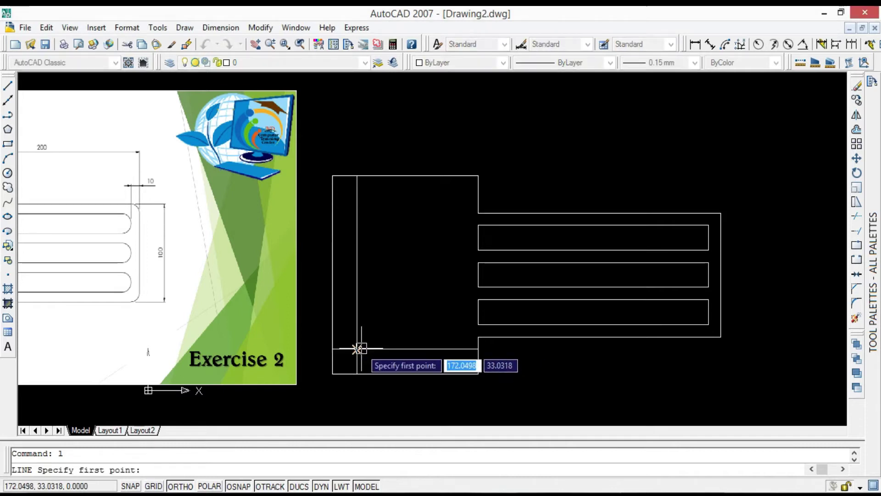
left_click(357, 349)
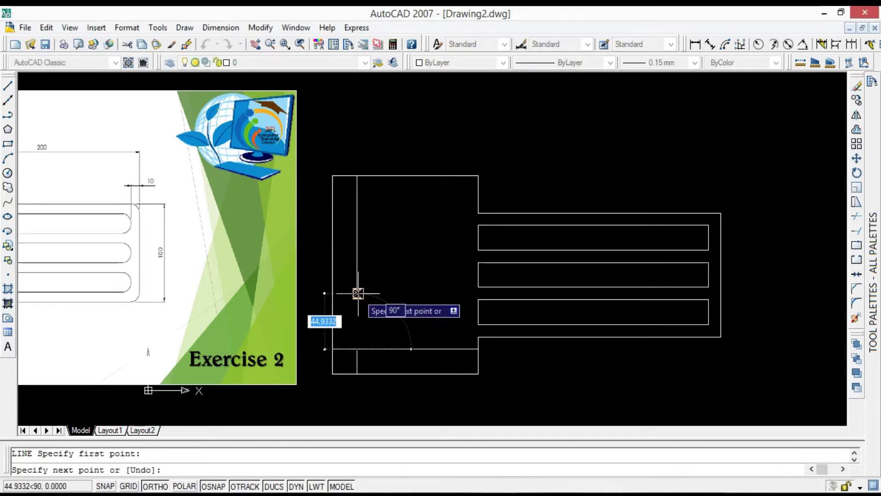
type("40")
key("Return")
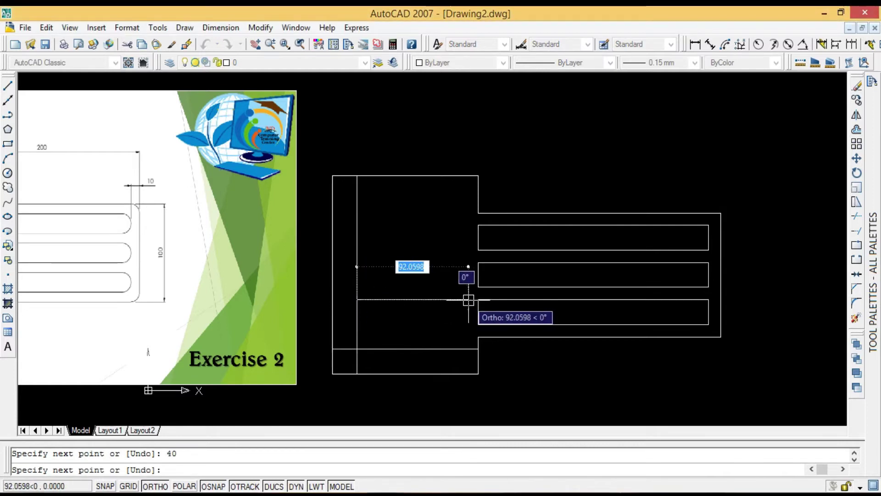
type("80")
key("Return")
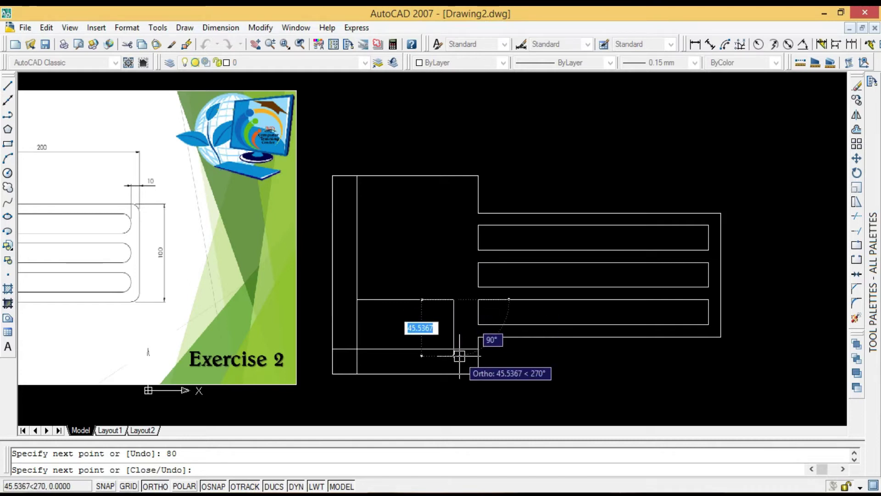
key("Return")
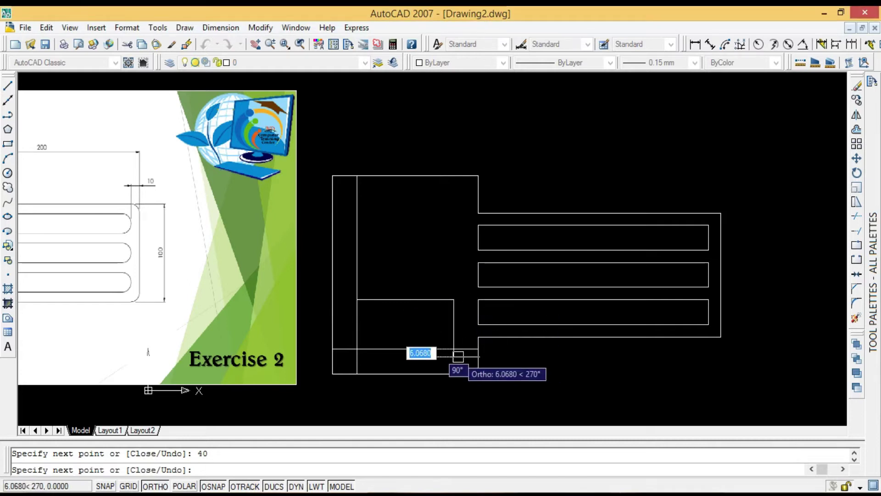
key("Return")
key("Escape")
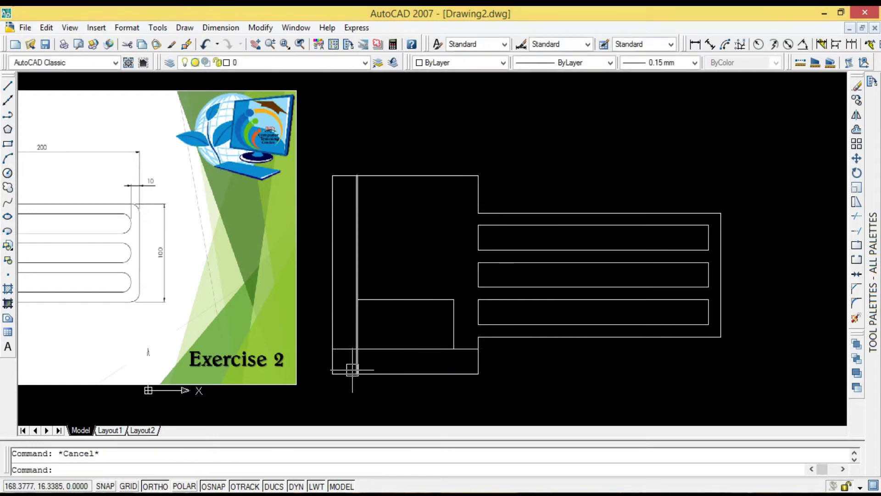
Step: Erase the two 20-unit offset construction lines
scroll(353, 370, "up", 3)
left_click(383, 362)
left_click(346, 350)
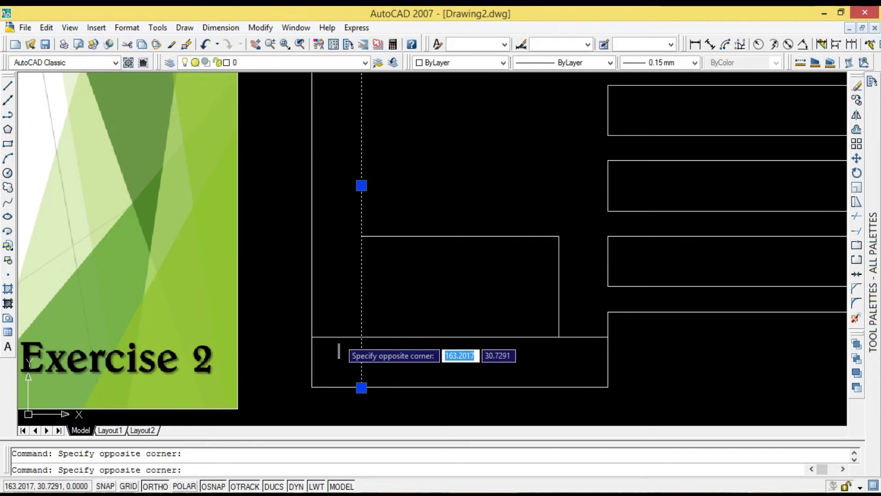
left_click(335, 325)
key("Delete")
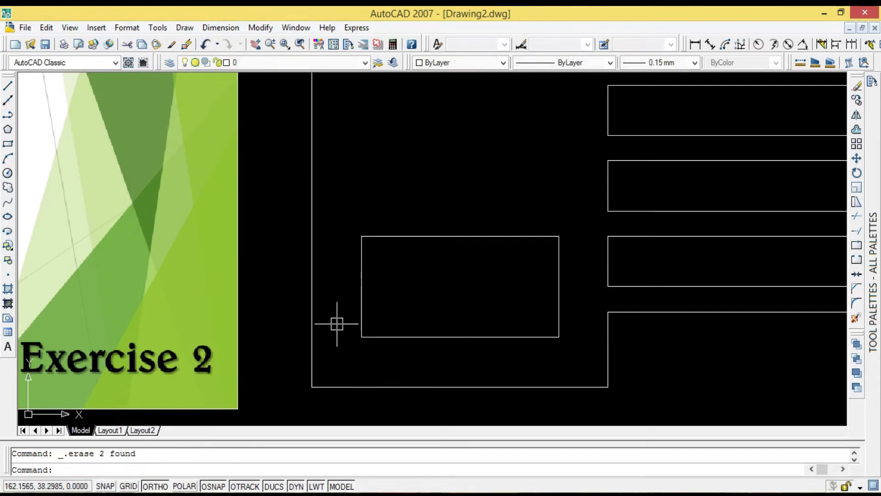
scroll(307, 358, "down", 2)
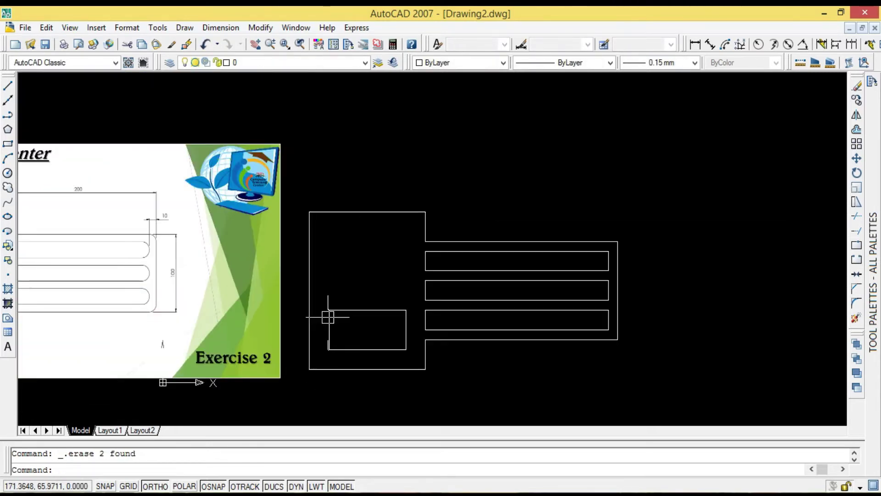
Step: Mirror the lower-left rectangle about a horizontal line through the left edge midpoint, keeping the original
left_click(324, 294)
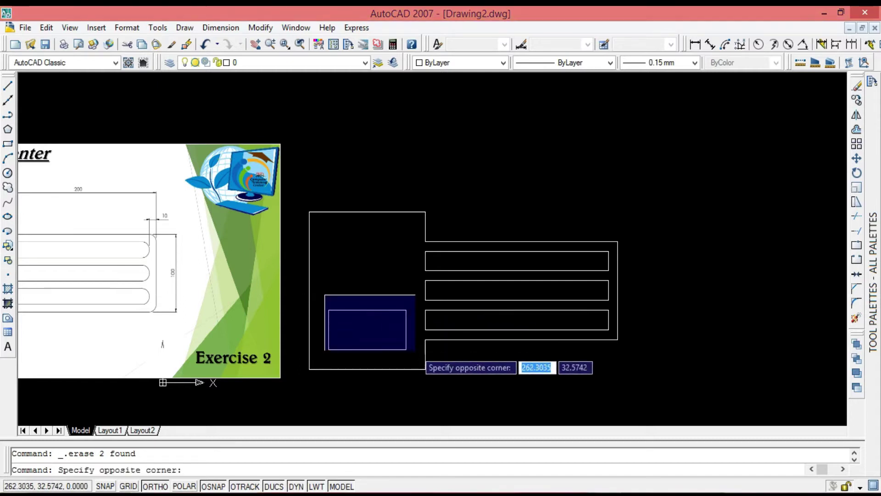
left_click(420, 354)
type("mi")
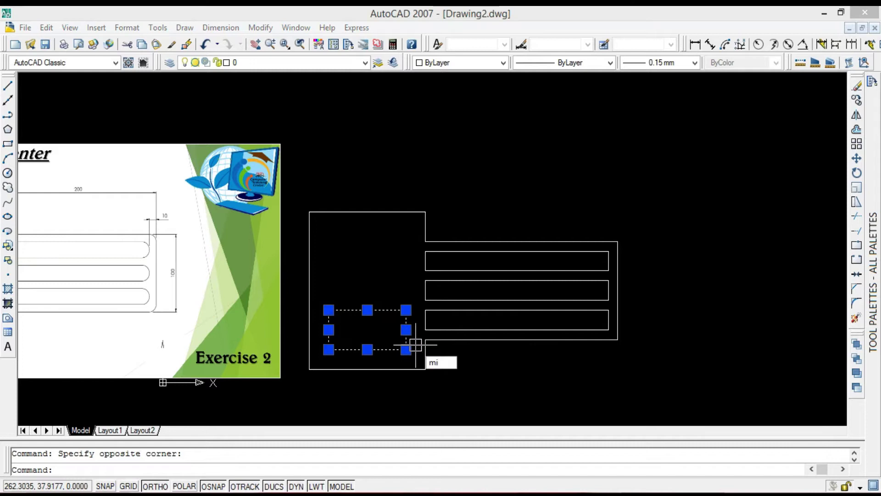
key("Return")
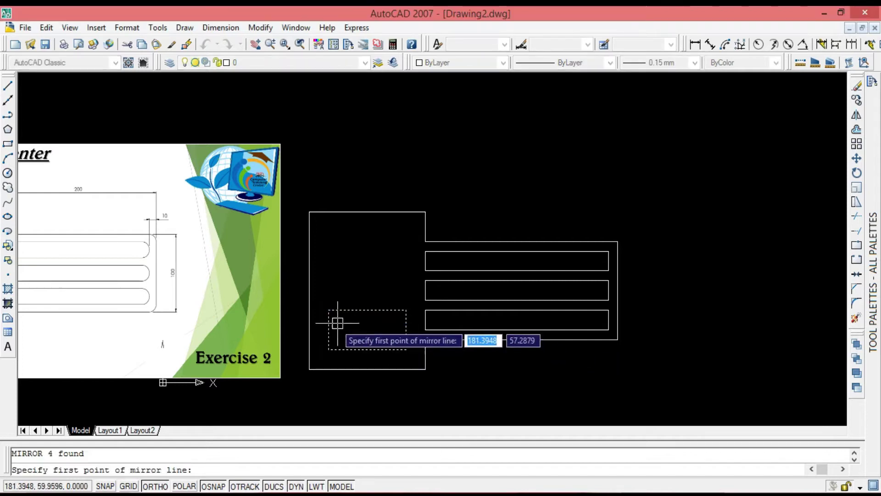
scroll(325, 310, "up", 2)
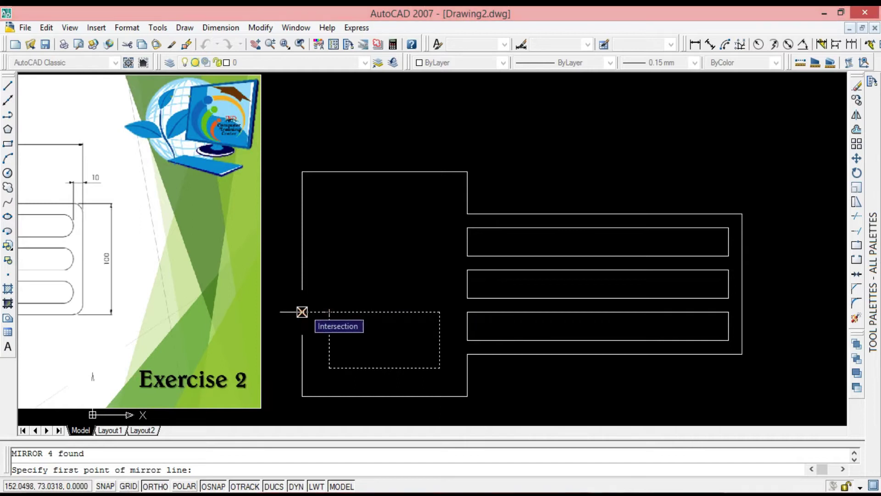
left_click(302, 284)
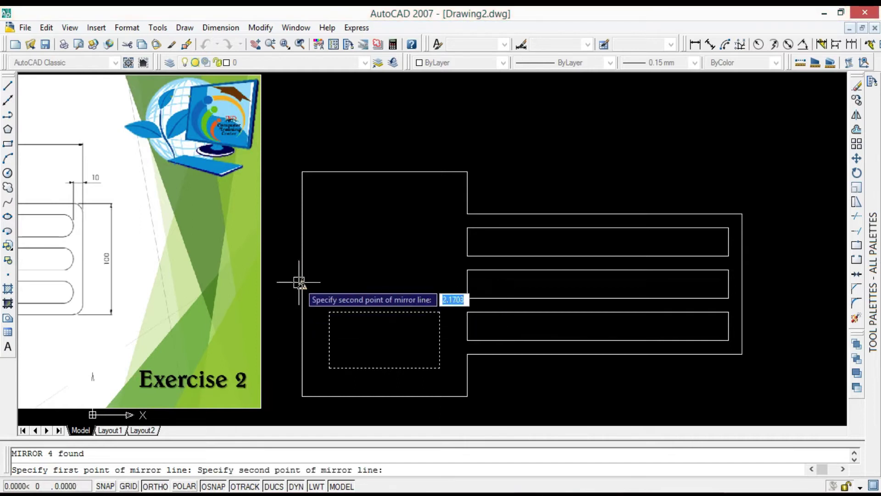
left_click(333, 265)
key("Return")
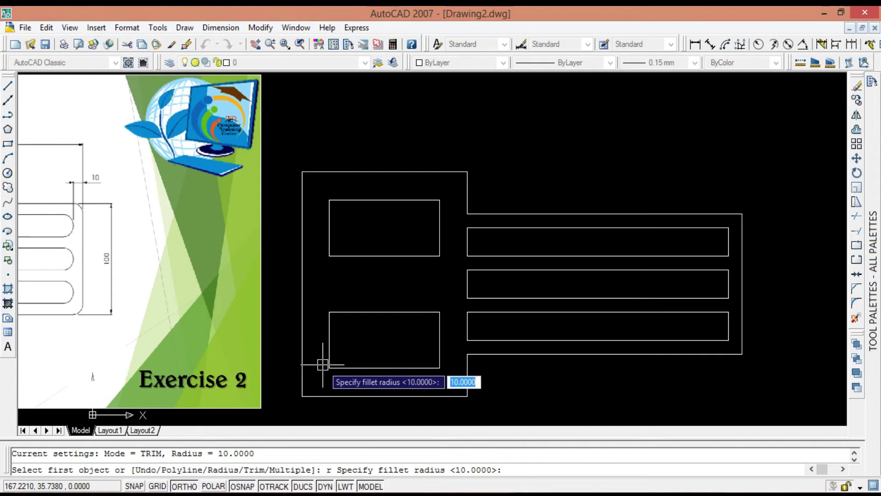
Step: Set the fillet radius to 10 and round the outline's and upper rectangle's top-left corners
type("10")
key("Return")
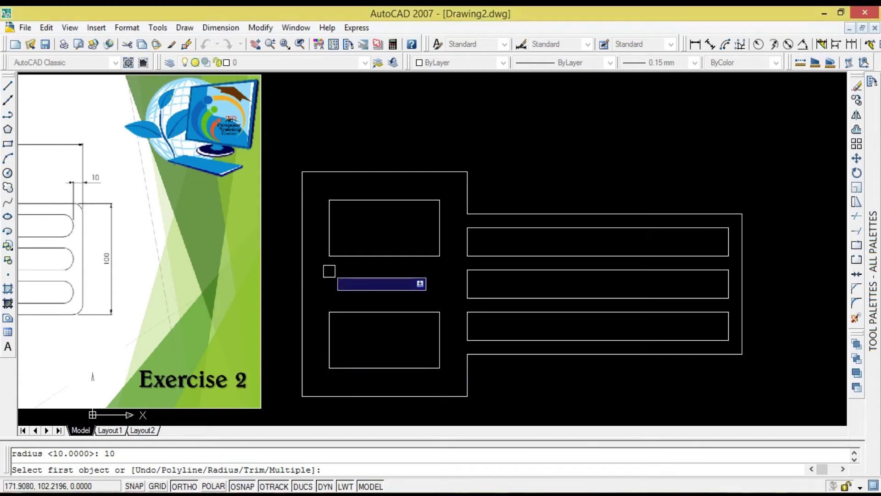
left_click(317, 173)
left_click(304, 188)
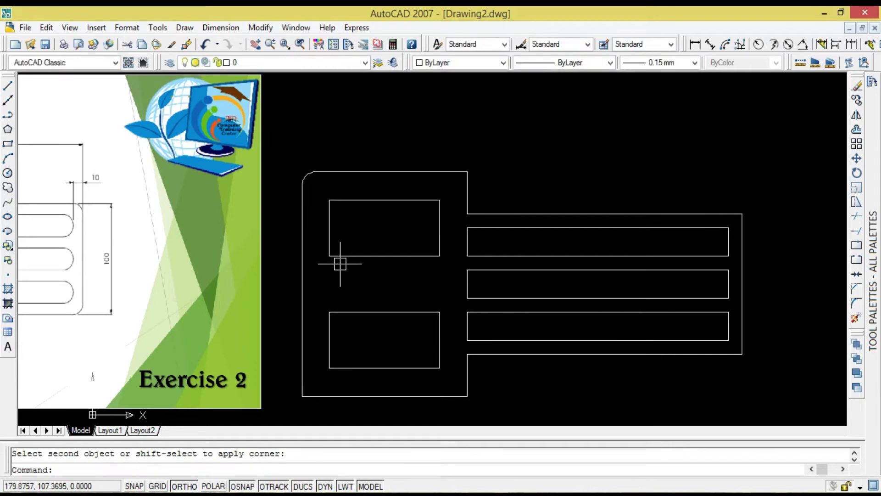
key("Return")
left_click(344, 201)
left_click(330, 213)
key("Return")
Step: Fillet the outline's upper-right corner and the upper rectangle's remaining three corners at R10
left_click(452, 172)
left_click(467, 198)
key("Return")
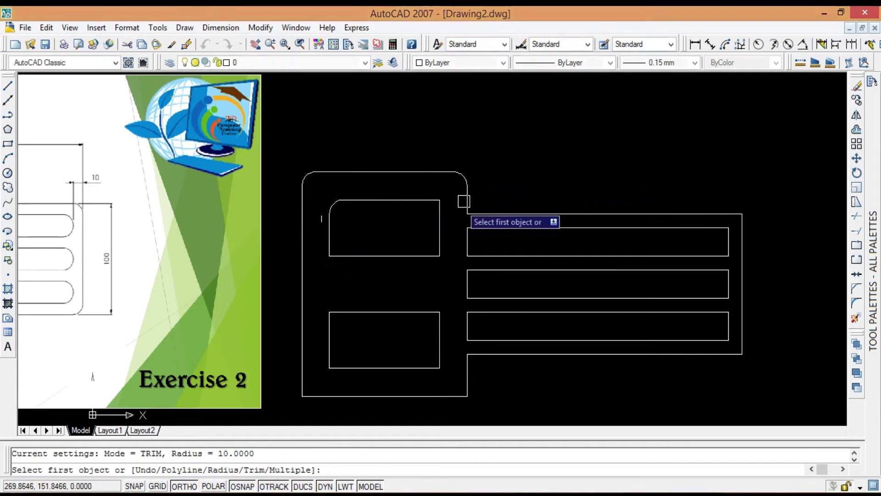
left_click(421, 200)
left_click(439, 213)
key("Return")
left_click(330, 248)
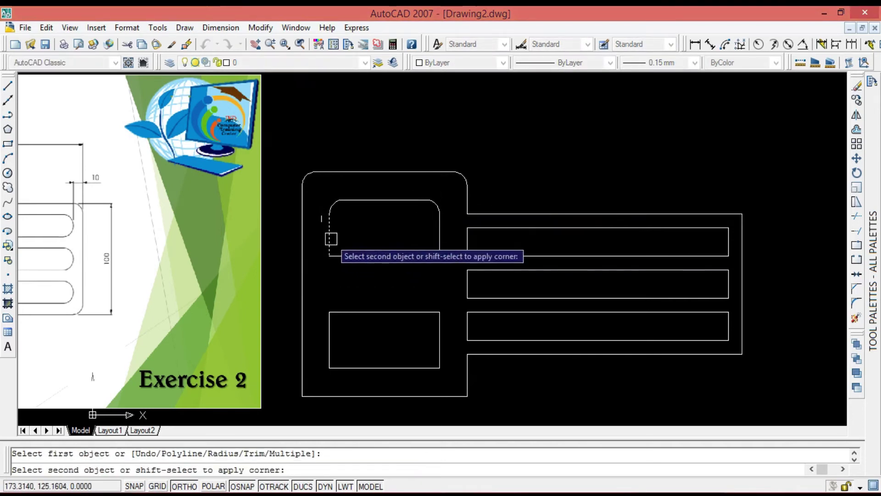
left_click(354, 256)
key("Return")
left_click(436, 244)
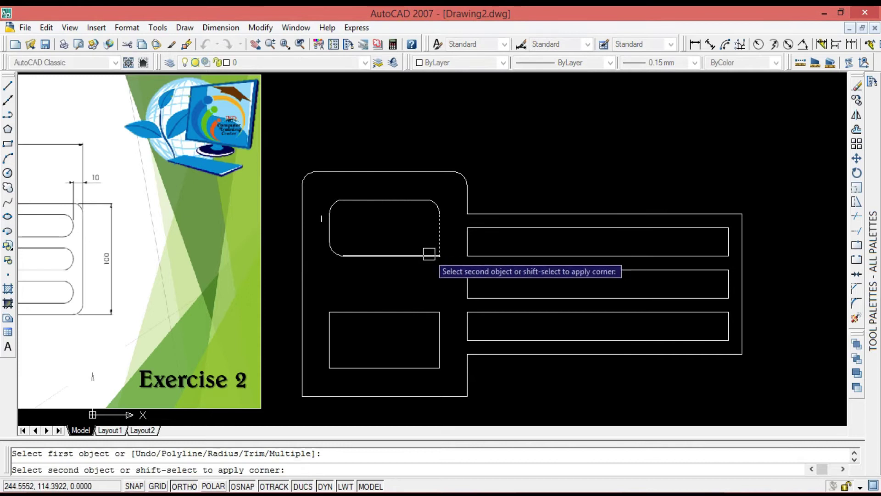
key("Return")
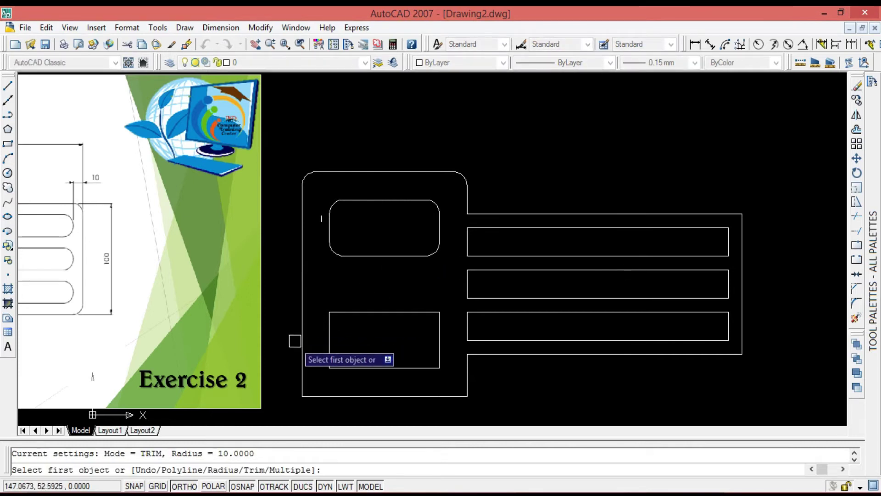
Step: Fillet the outline's bottom-left corner and three lower rectangle corners at R10
left_click(299, 348)
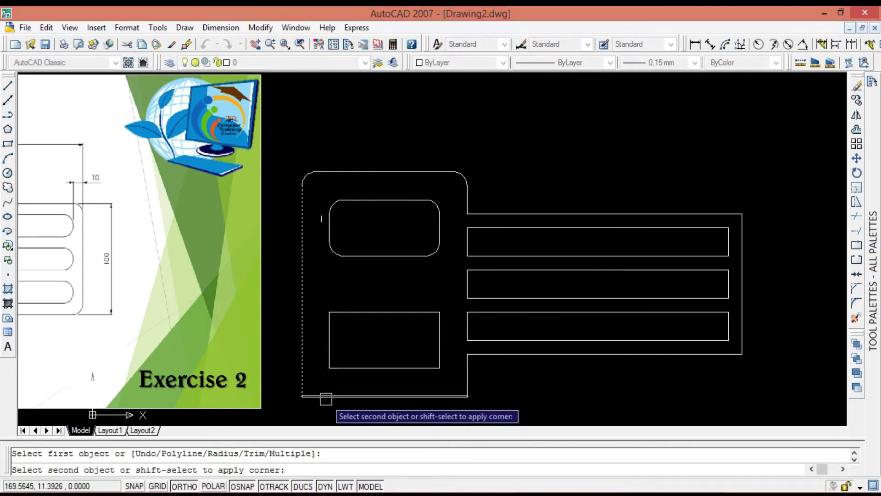
left_click(325, 395)
key("Return")
left_click(327, 339)
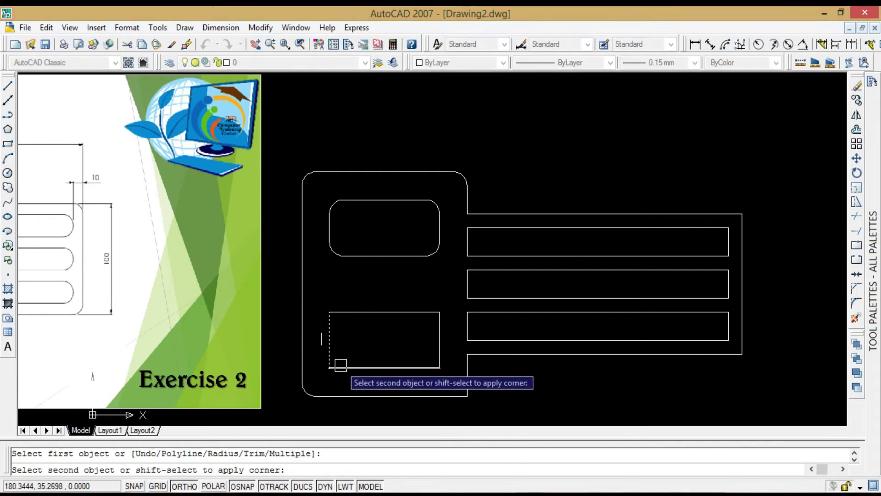
left_click(349, 368)
key("Return")
left_click(435, 354)
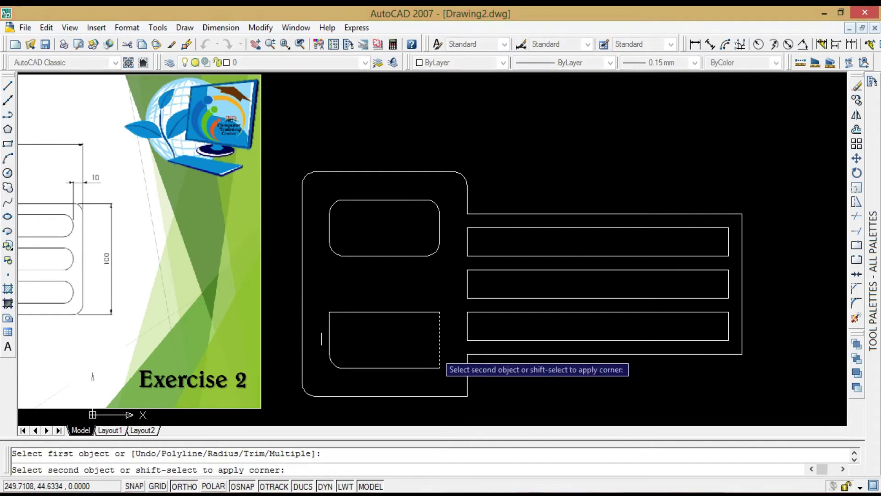
left_click(423, 367)
key("Return")
left_click(421, 313)
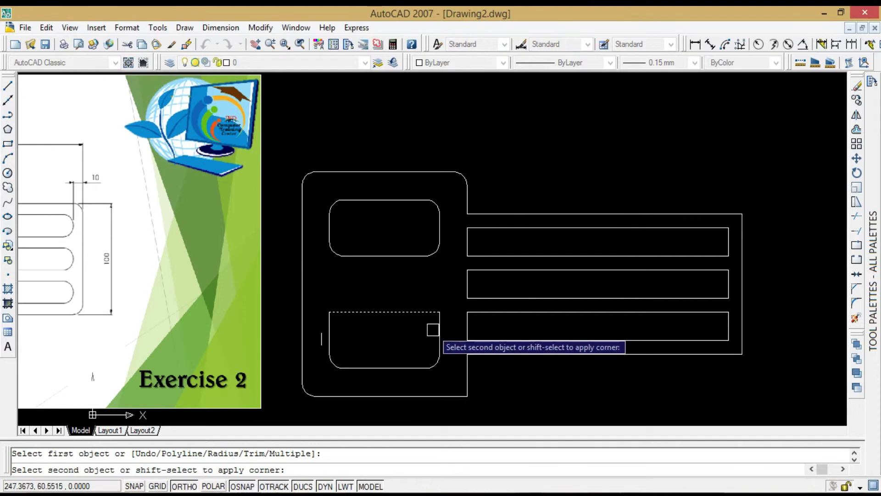
left_click(436, 328)
key("Return")
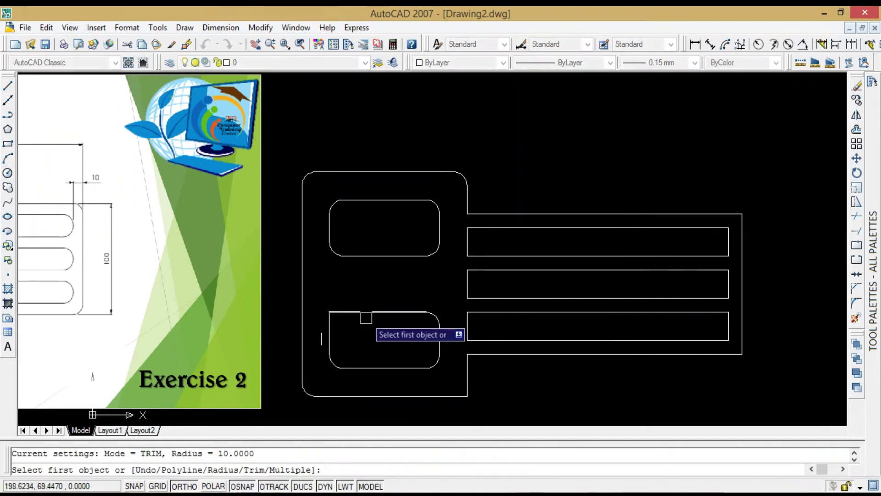
Step: Round the lower pocket's top-left corner, the outer notch junction and the bottom outer corner
left_click(362, 312)
left_click(332, 330)
key("Return")
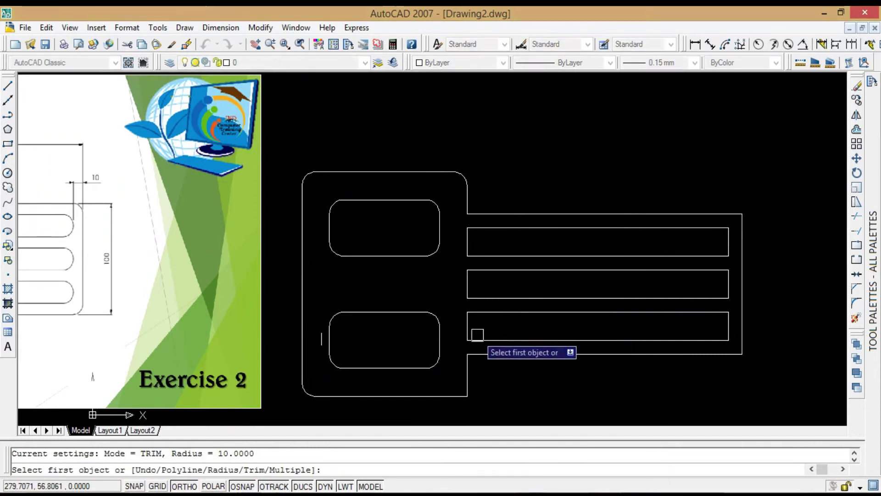
left_click(467, 329)
key("Return")
left_click(475, 354)
left_click(471, 367)
key("Return")
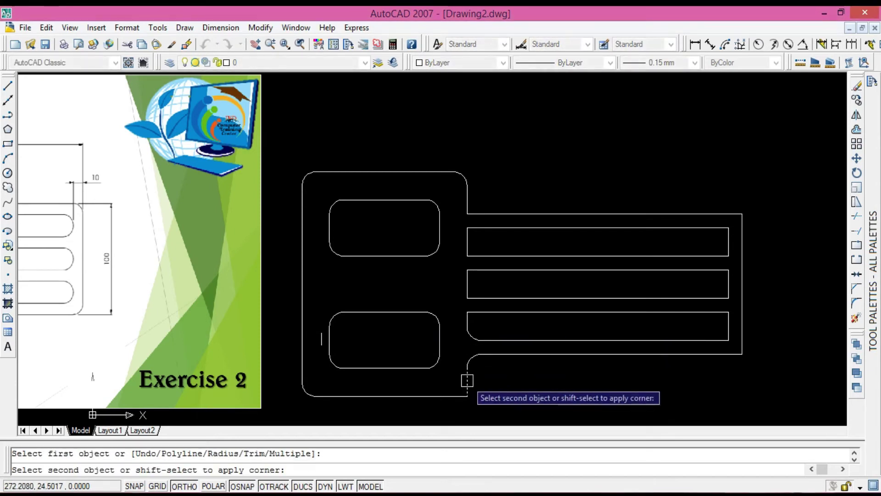
left_click(459, 395)
key("Return")
Step: Fillet the lower slot's top-left, top-right and bottom-right corners, then the middle slot's bottom-right
left_click(468, 319)
key("Return")
left_click(699, 312)
left_click(729, 327)
key("Return")
left_click(718, 340)
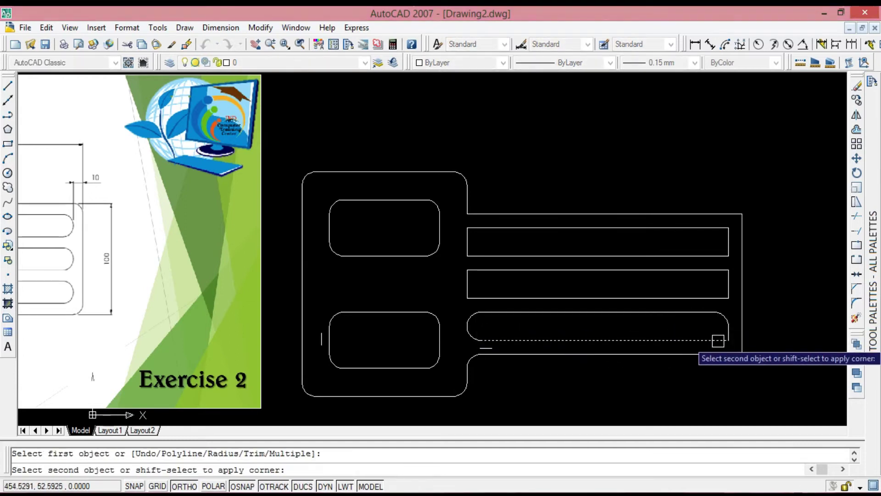
left_click(724, 331)
key("Return")
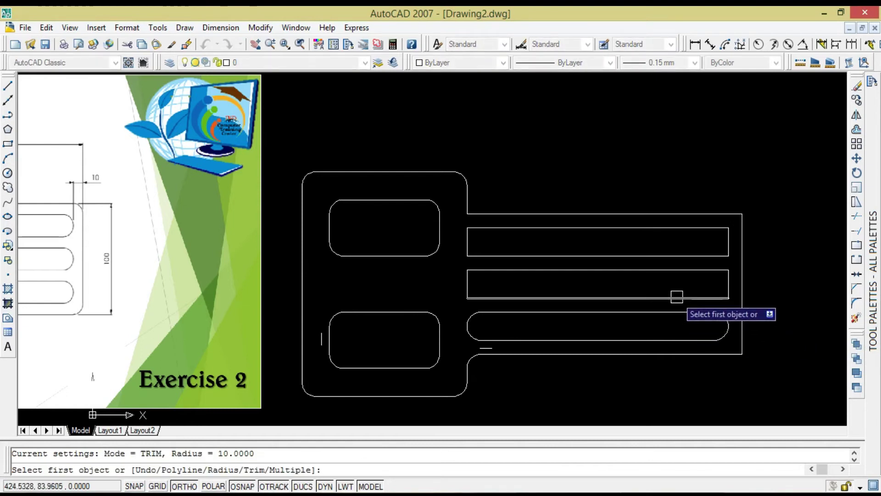
left_click(675, 298)
left_click(722, 283)
key("Return")
left_click(705, 272)
Step: Round off the middle slot's right end with R10 fillets
left_click(728, 282)
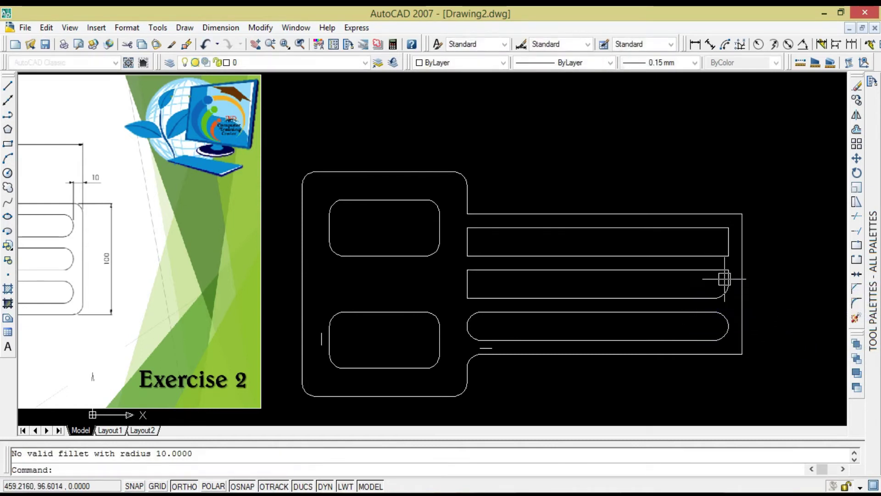
key("Return")
left_click(698, 271)
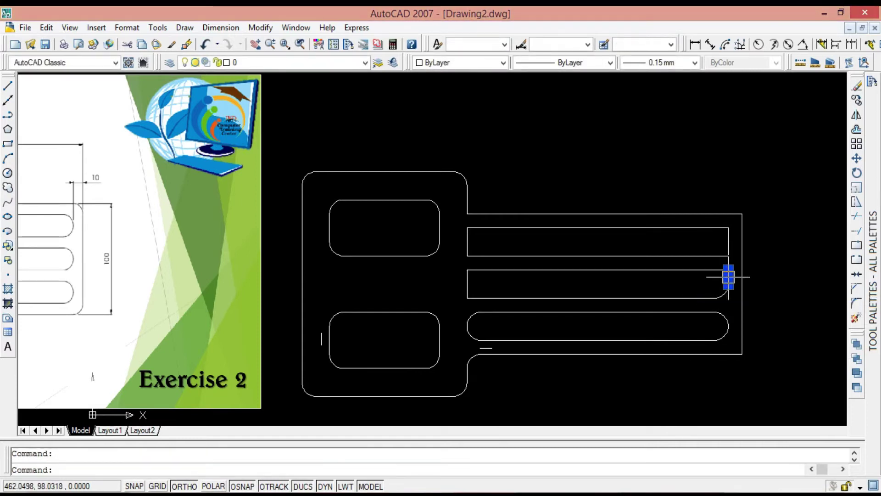
key("Return")
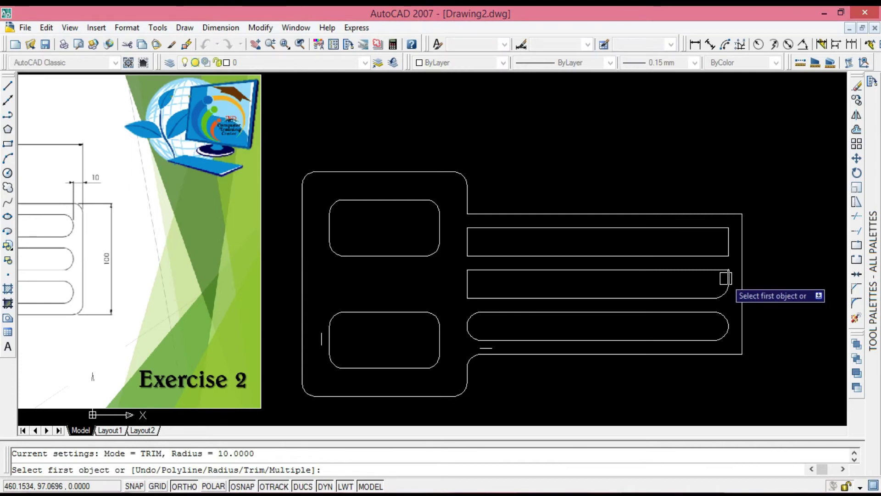
left_click(727, 278)
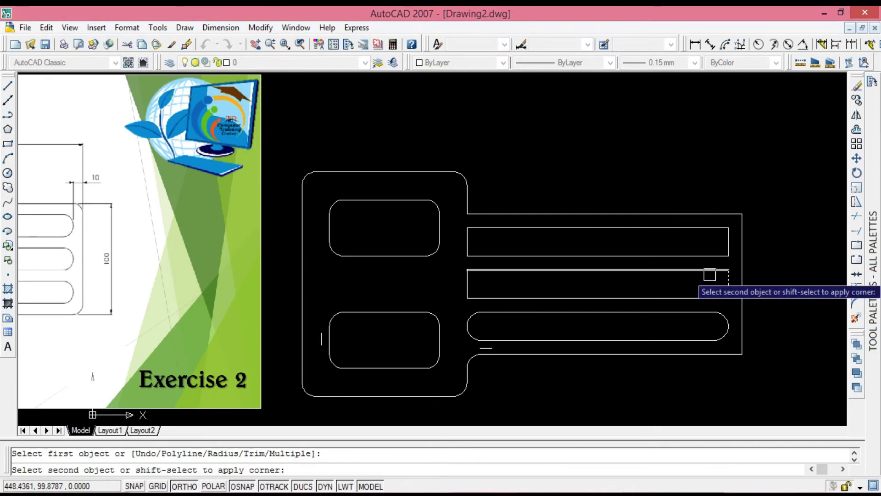
left_click(710, 273)
key("Return")
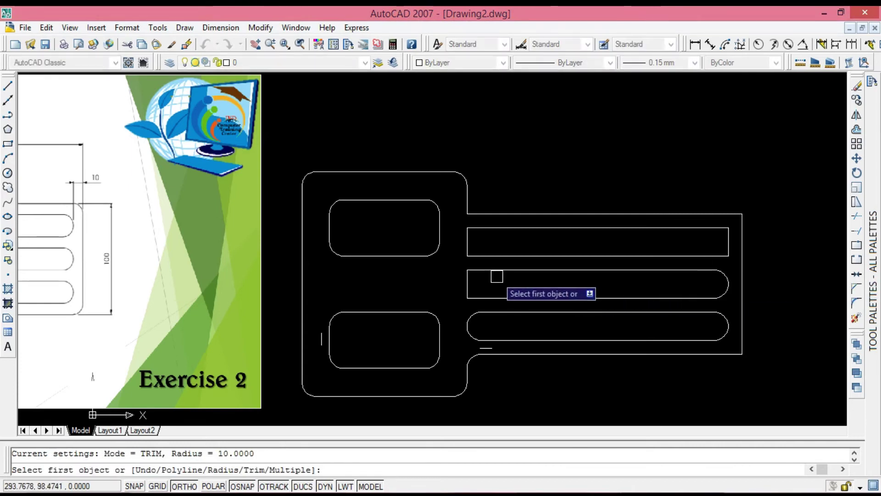
Step: Fillet the middle slot's top-left and bottom-left corners at R10
left_click(498, 271)
left_click(468, 279)
key("Return")
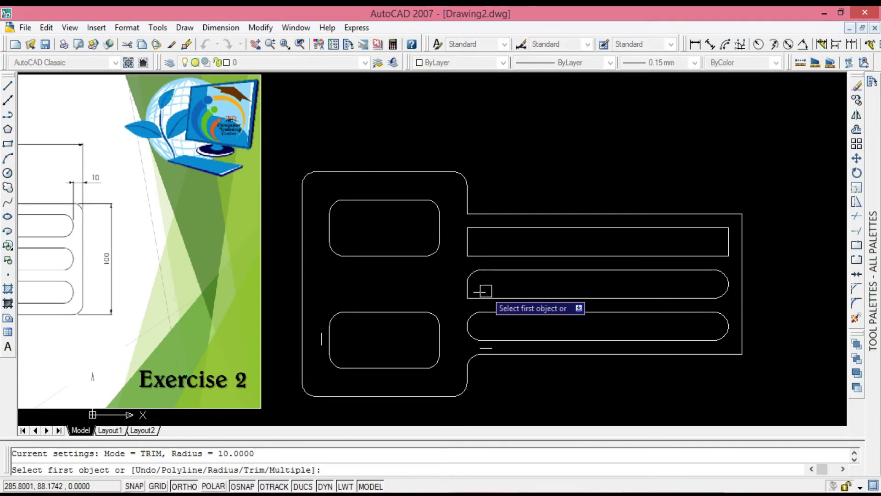
left_click(473, 298)
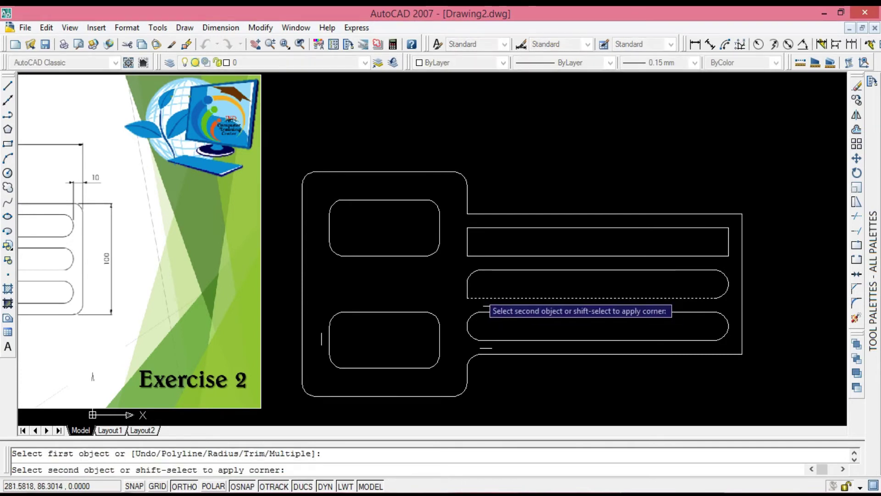
scroll(467, 288, "up", 3)
left_click(468, 290)
key("Return")
scroll(354, 344, "down", 4)
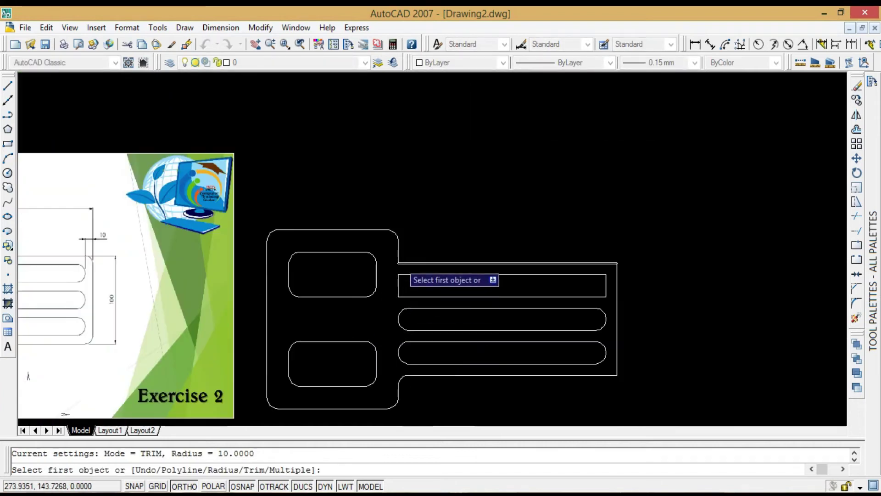
Step: Fillet the upper neck junction and the outline's top-right and bottom-right corners at R10
left_click(399, 253)
key("Return")
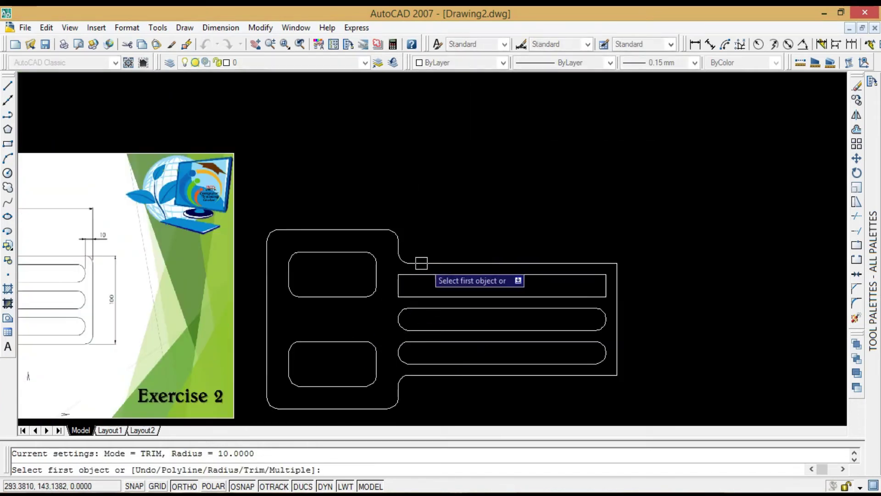
left_click(598, 263)
left_click(617, 276)
key("Return")
left_click(617, 353)
left_click(605, 375)
key("Return")
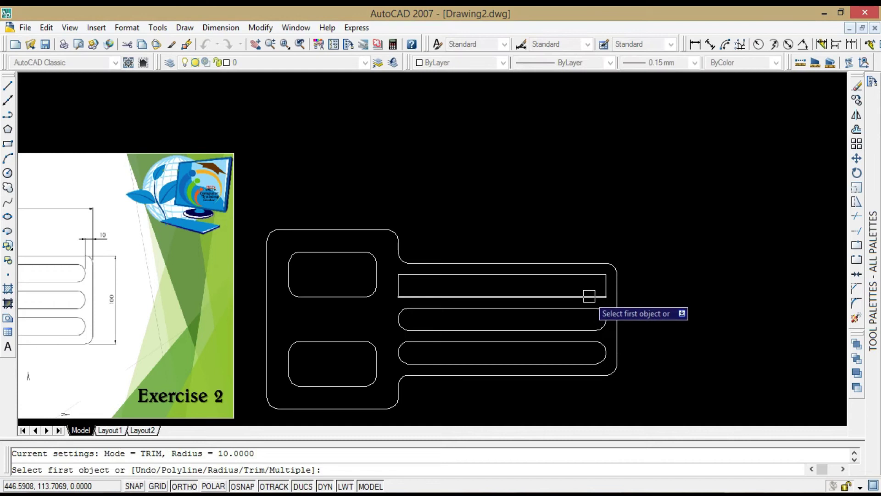
Step: Round the upper slot's bottom-right and top-right corners with R10 fillets
left_click(589, 296)
left_click(606, 288)
key("Return")
left_click(582, 277)
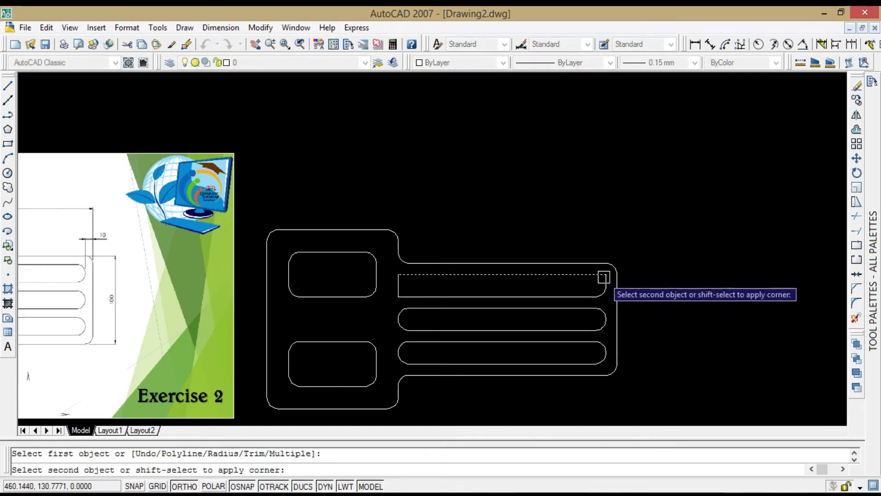
left_click(604, 277)
key("Return")
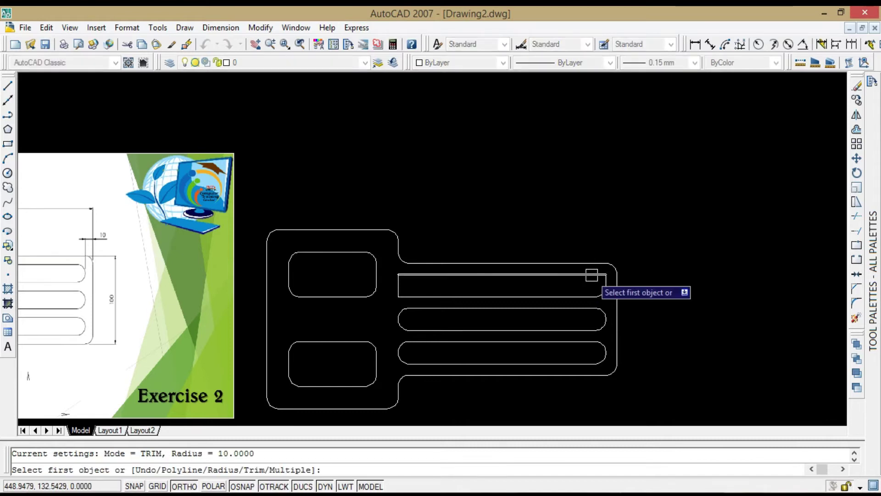
left_click(592, 274)
scroll(592, 275, "up", 5)
left_click(622, 278)
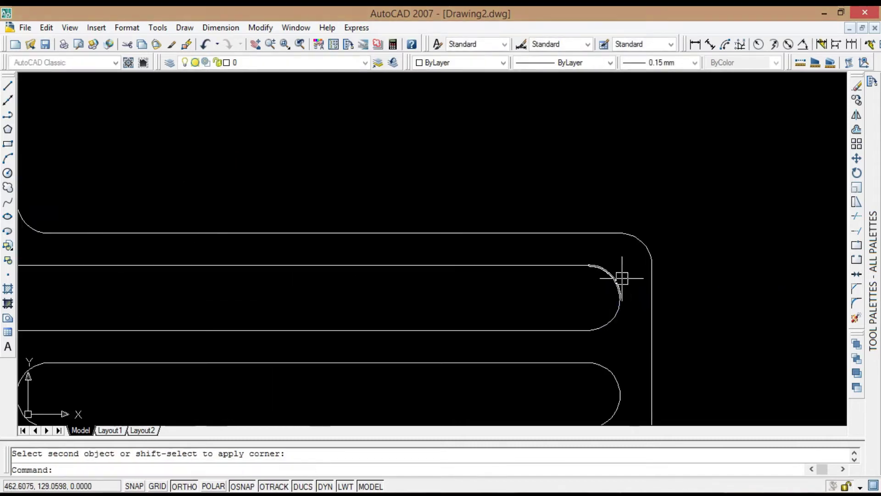
scroll(615, 282, "down", 8)
key("Return")
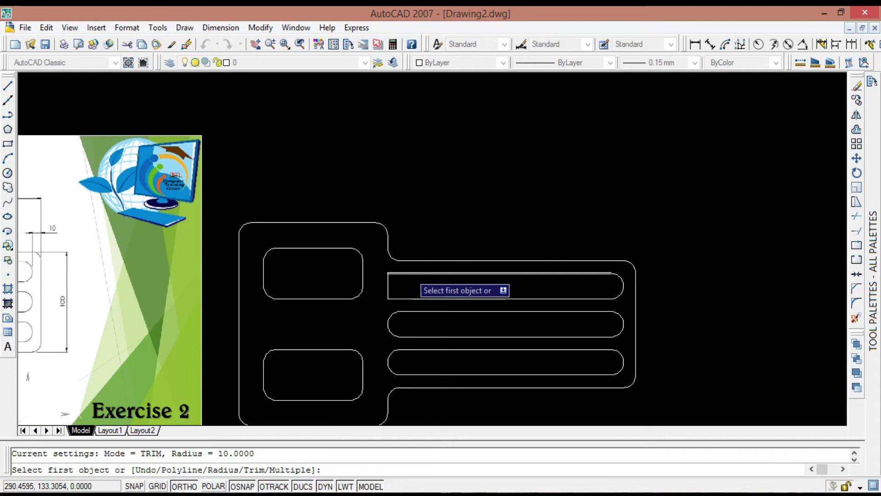
Step: Round the upper slot's top-left and bottom-left corners with R10 fillets
left_click(410, 274)
left_click(393, 282)
key("Return")
left_click(395, 298)
scroll(386, 290, "up", 3)
left_click(391, 291)
key("Return")
scroll(231, 314, "down", 4)
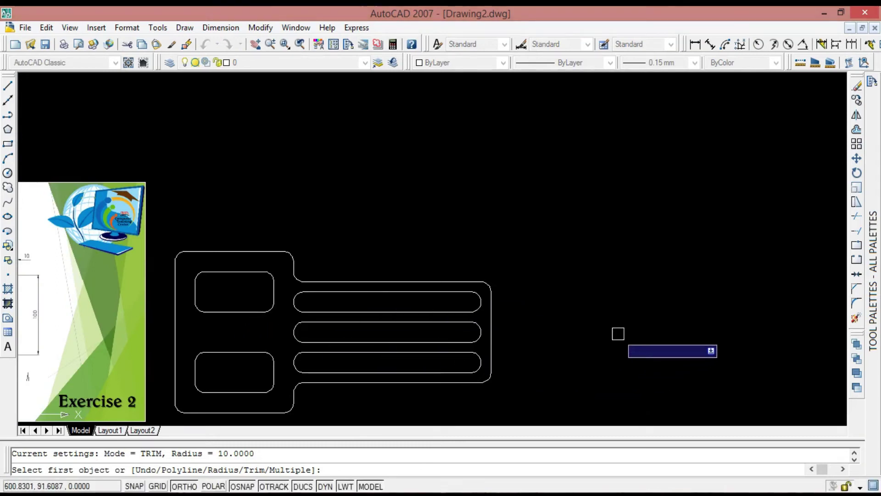
Step: End the fillet command and zoom in on the fully rounded part outline
key("Escape")
scroll(364, 420, "down", 2)
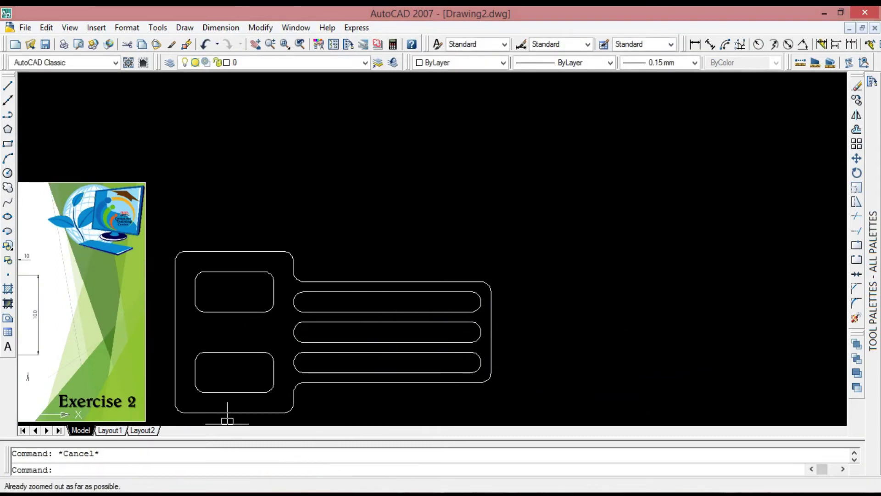
scroll(227, 421, "up", 2)
scroll(227, 421, "up", 1)
scroll(227, 421, "down", 2)
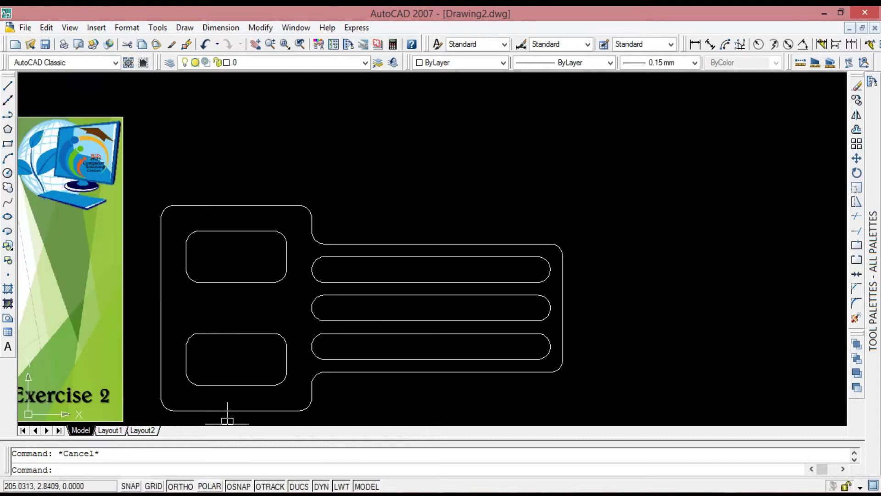
scroll(227, 420, "up", 2)
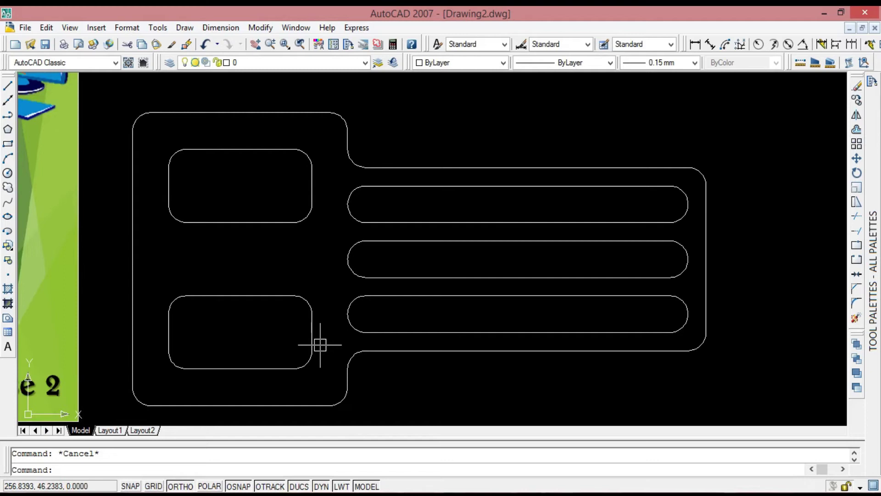
type("dimli")
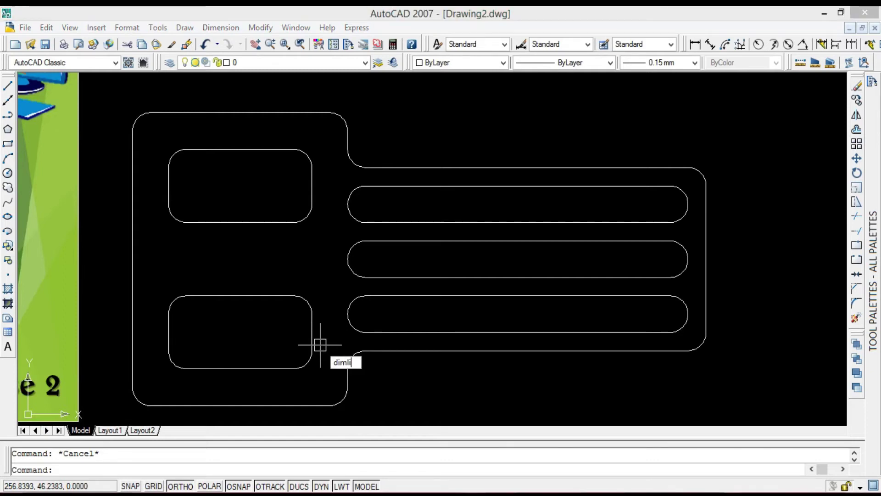
Step: Add the 160.00 overall height and 120.00 bottom width linear dimensions
key("Return")
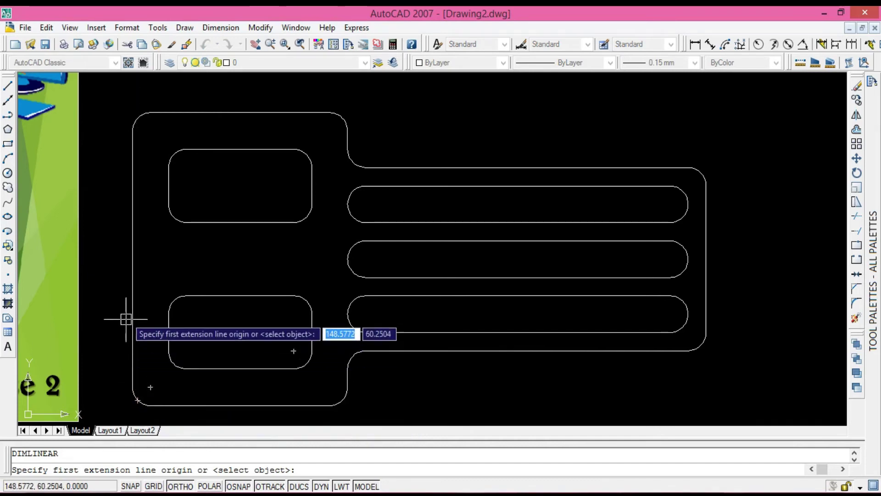
left_click(151, 112)
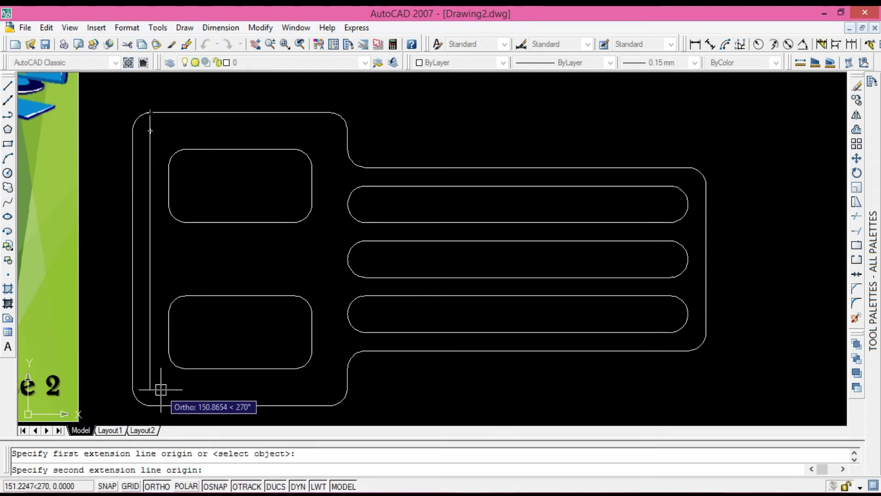
left_click(150, 405)
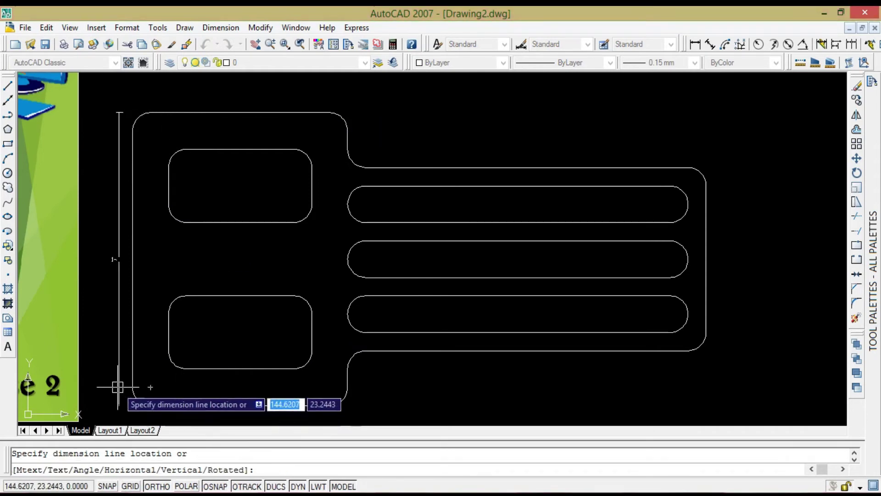
left_click(109, 381)
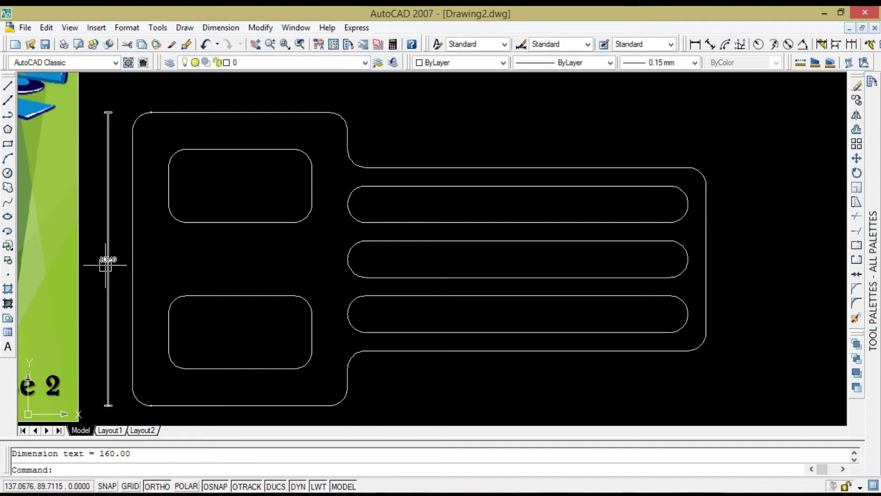
scroll(106, 264, "up", 2)
scroll(173, 329, "down", 2)
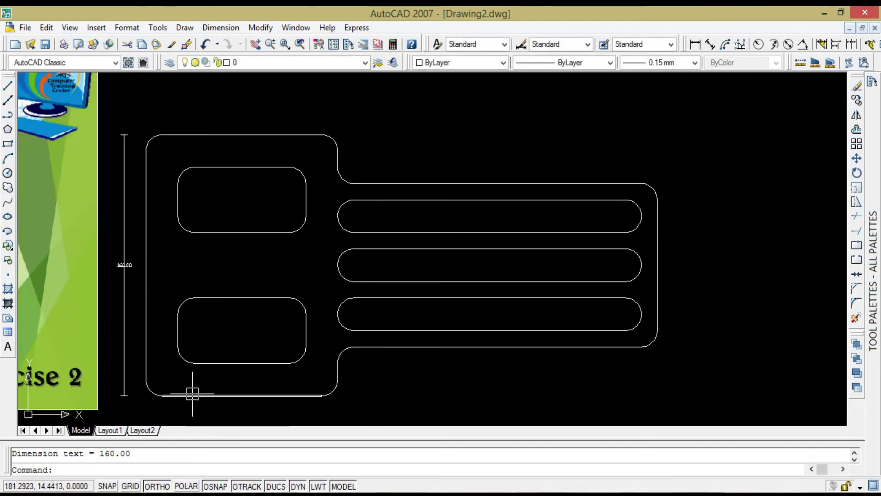
key("Return")
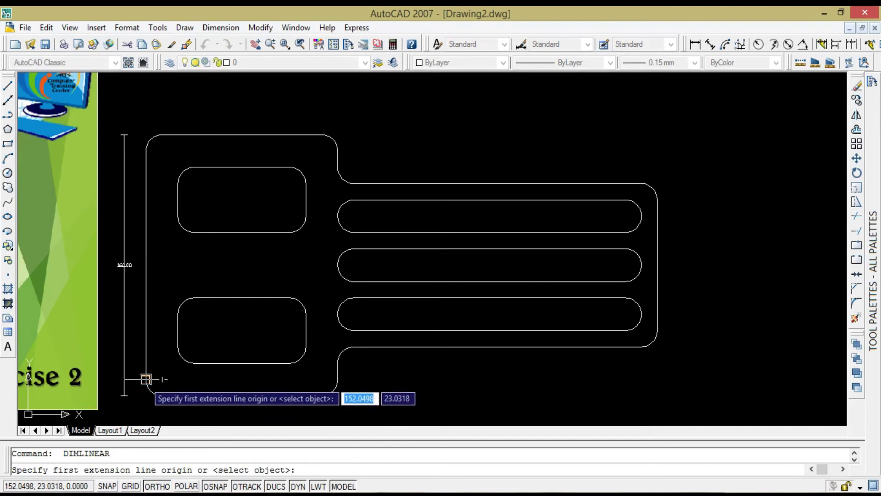
left_click(146, 379)
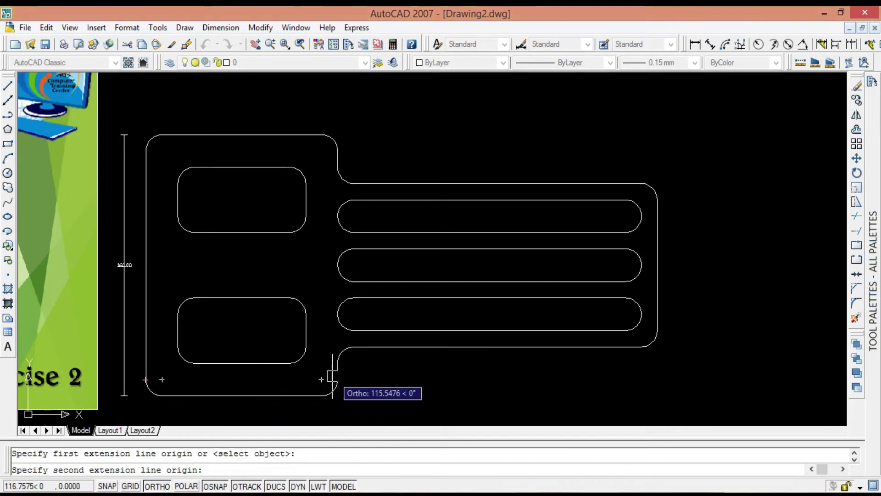
left_click(338, 379)
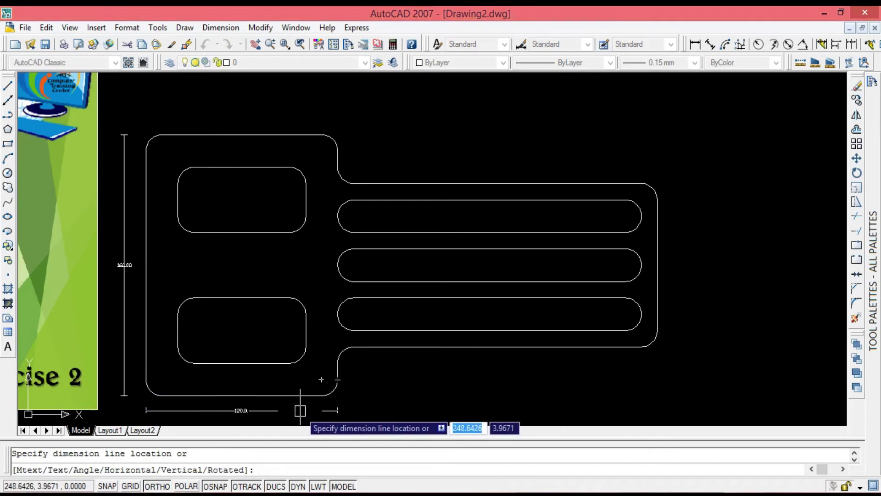
left_click(300, 410)
scroll(237, 419, "up", 3)
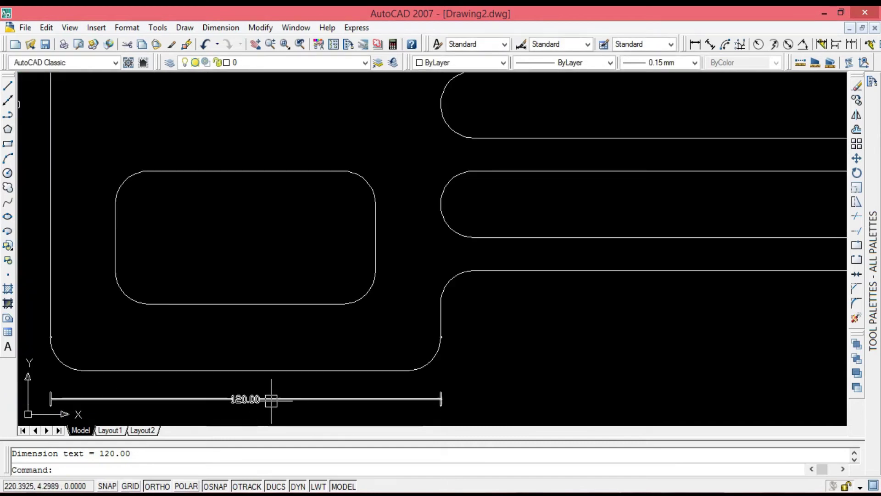
scroll(257, 410, "down", 2)
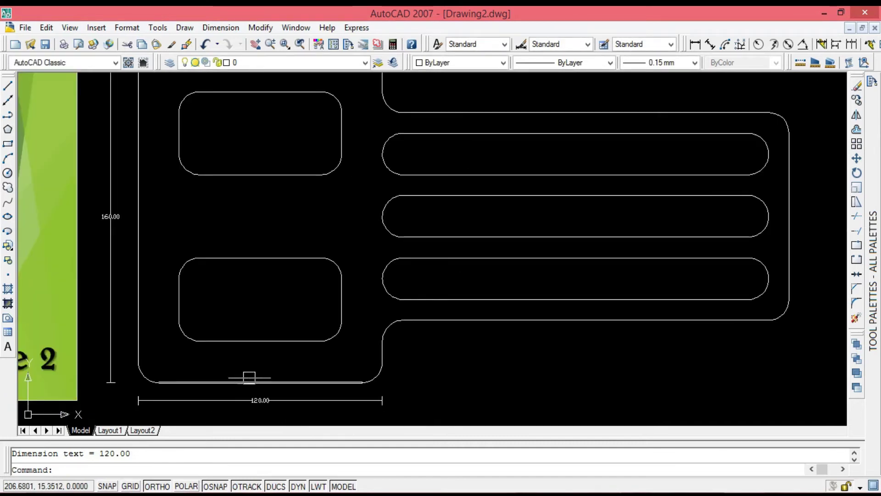
Step: Dimension the lower rectangle's two 20.00 offsets from the left and bottom outline
key("Return")
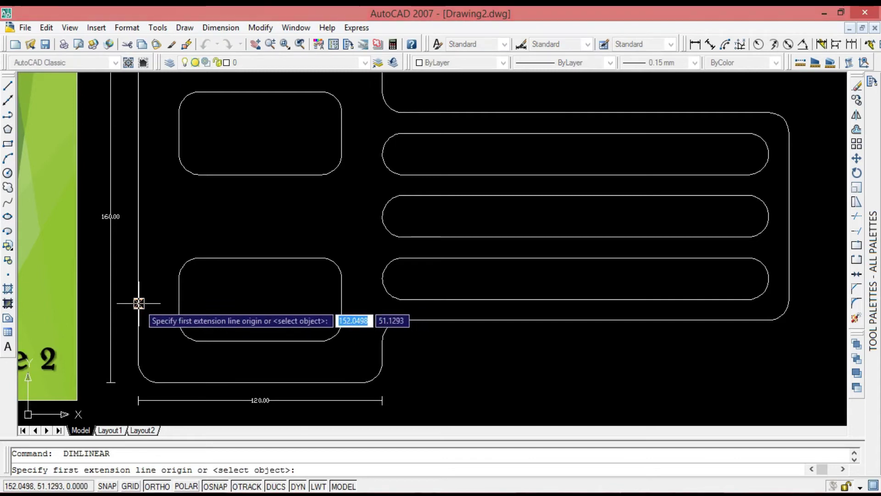
left_click(139, 304)
left_click(179, 304)
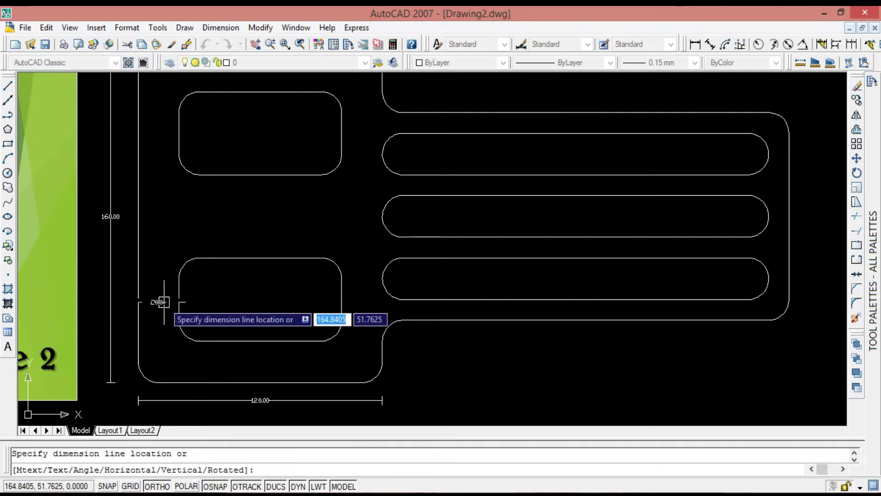
left_click(158, 307)
scroll(164, 317, "up", 3)
scroll(158, 293, "up", 2)
scroll(243, 337, "down", 2)
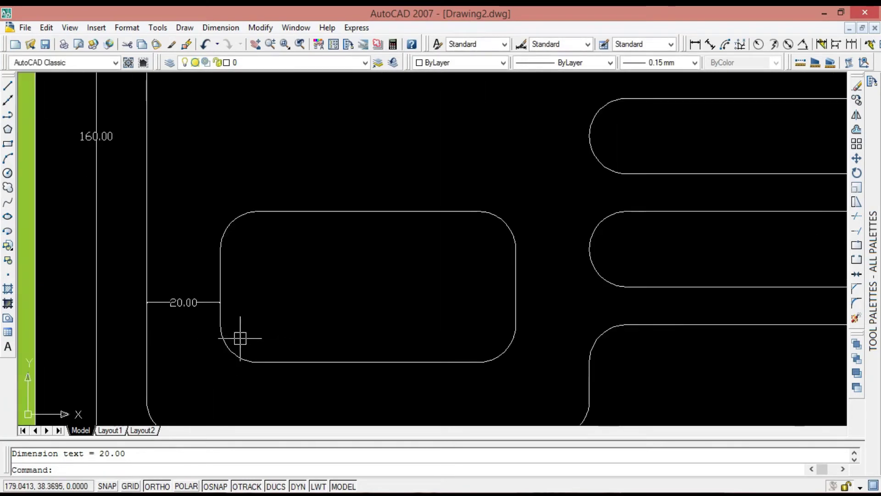
key("Return")
scroll(311, 354, "down", 2)
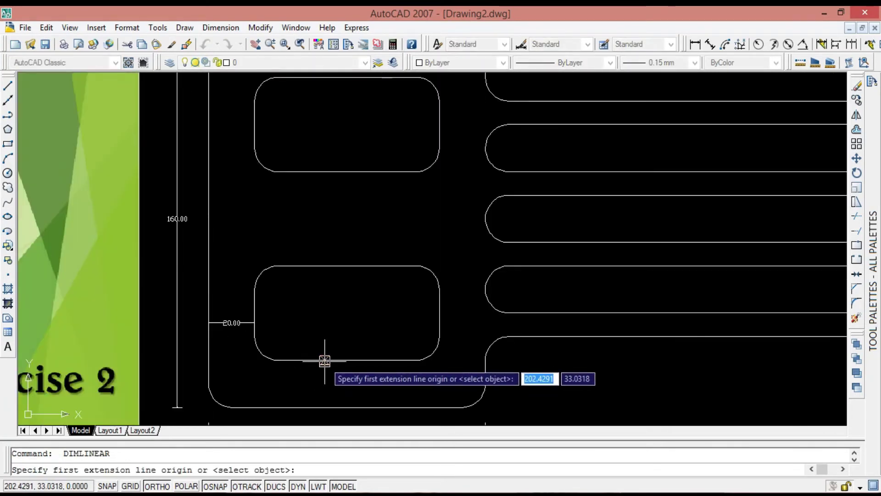
left_click(325, 360)
left_click(325, 407)
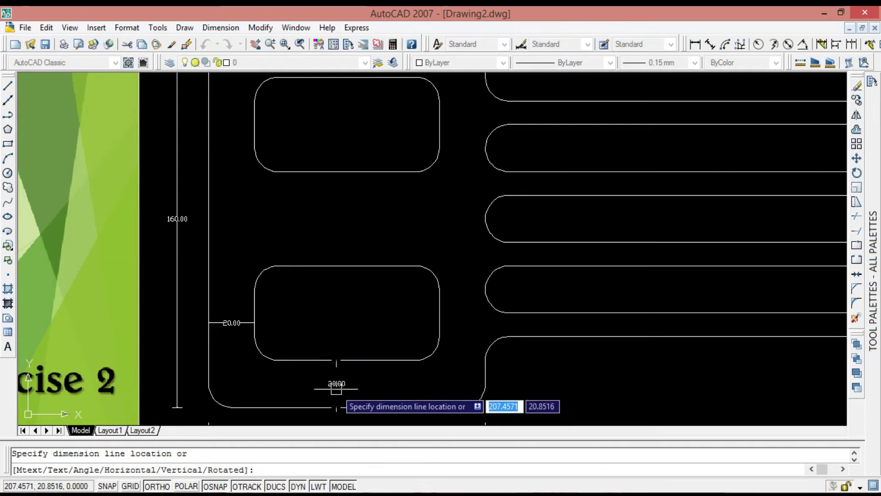
left_click(334, 393)
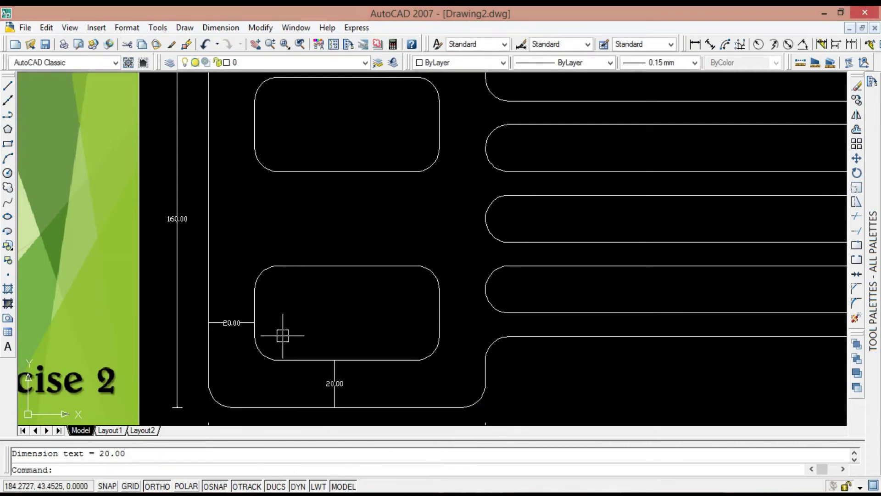
Step: Dimension the lower rectangle's 40.00 height and 80.00 width
key("Return")
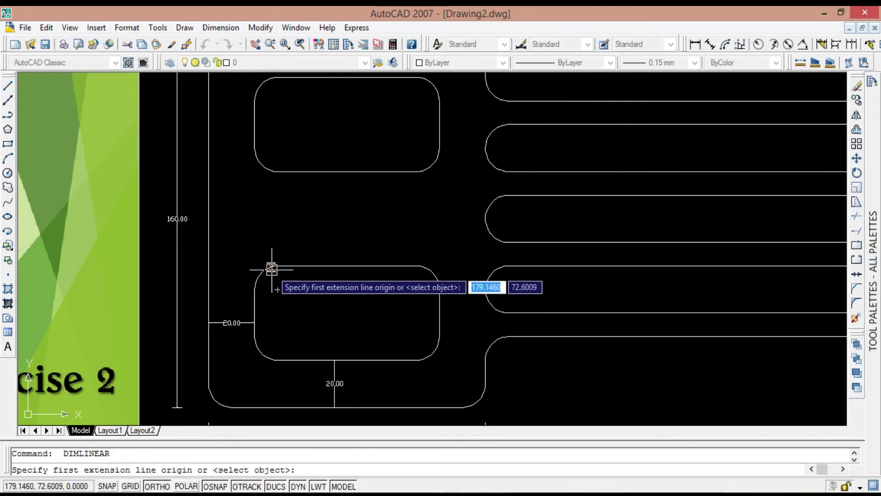
left_click(275, 266)
left_click(275, 358)
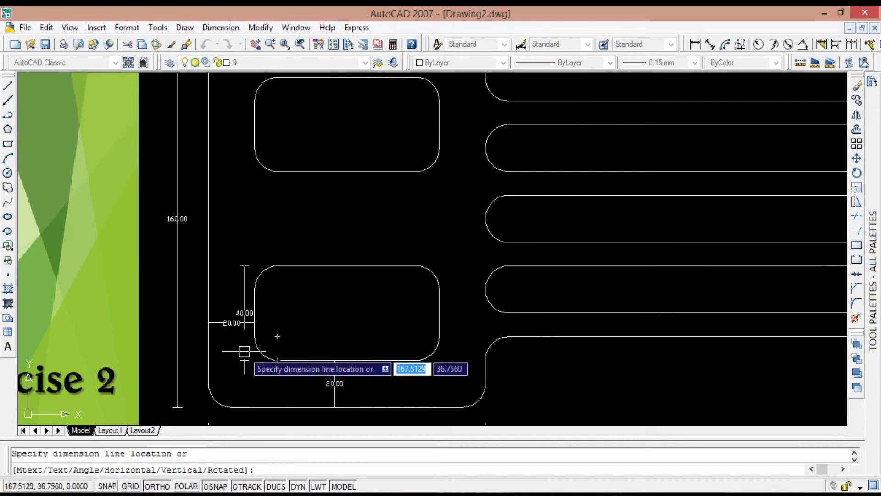
left_click(220, 347)
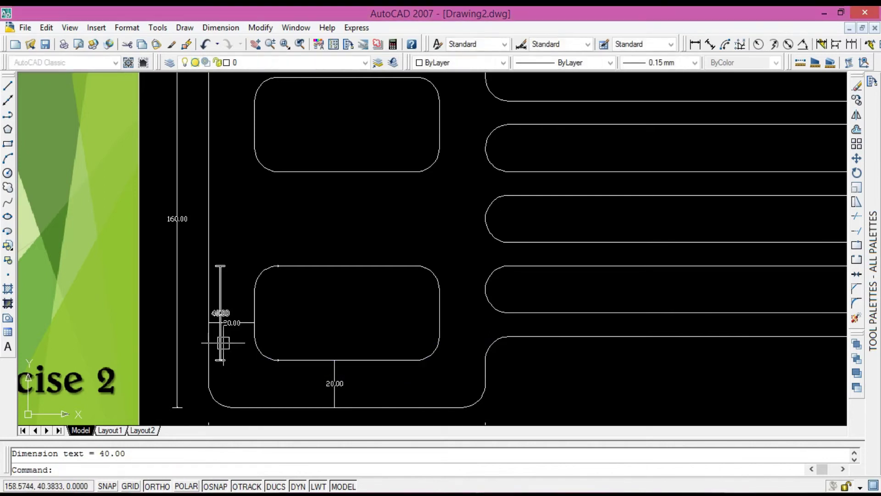
scroll(221, 311, "up", 6)
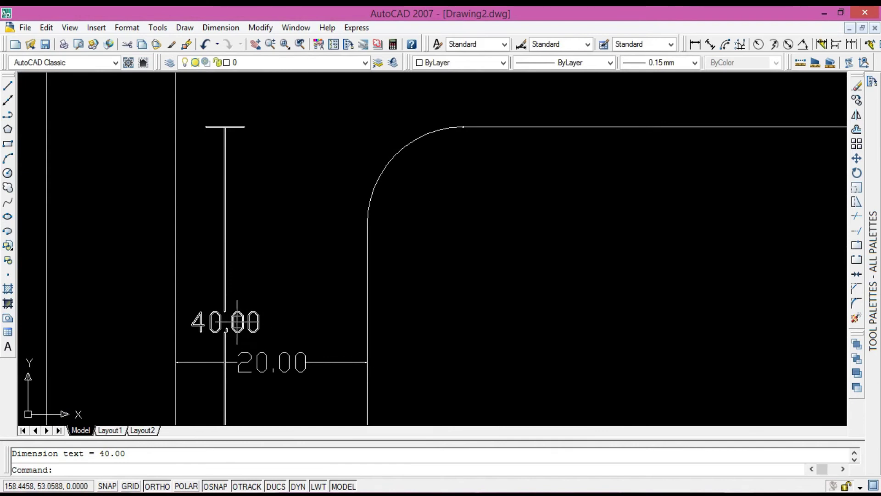
scroll(203, 346, "down", 6)
key("Return")
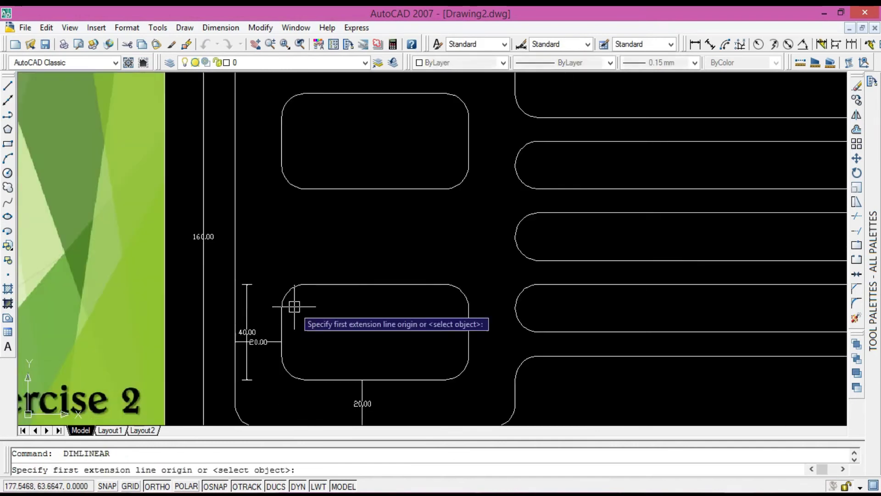
left_click(281, 307)
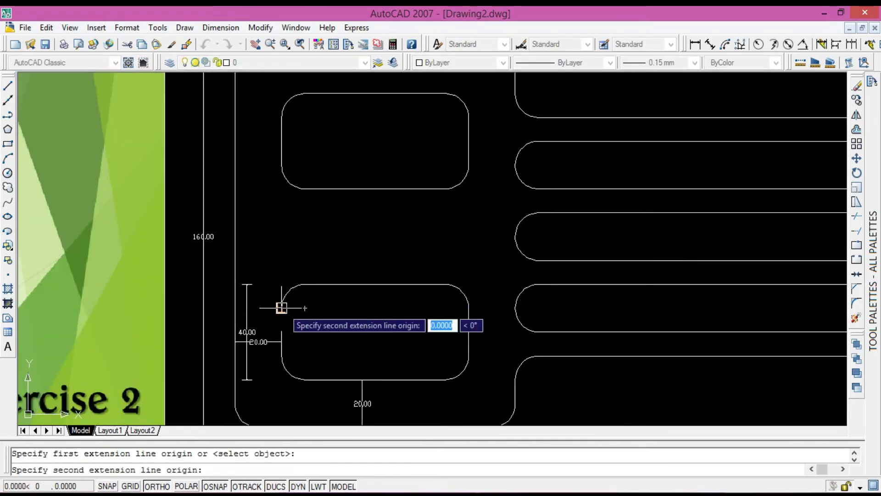
left_click(468, 307)
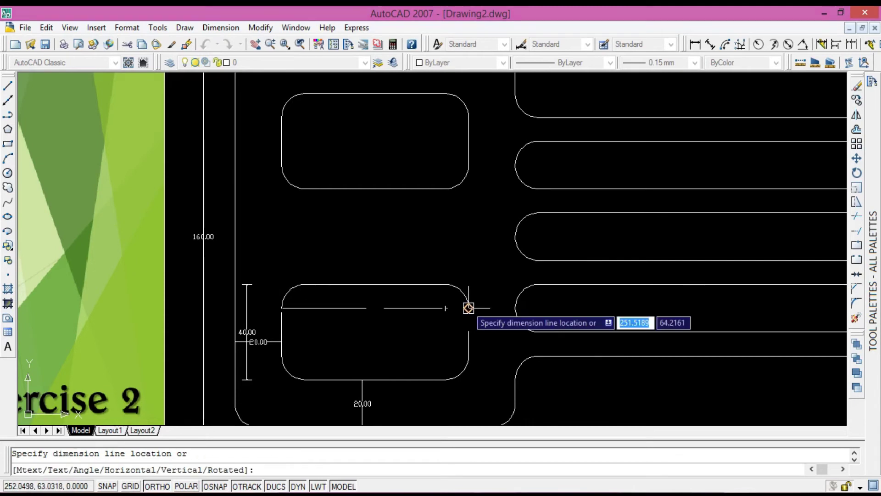
left_click(451, 262)
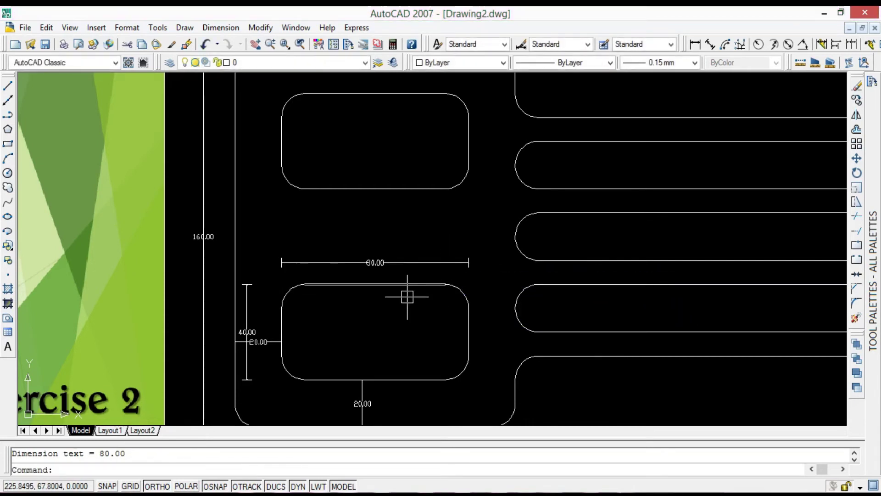
scroll(393, 262, "up", 5)
scroll(295, 339, "down", 3)
scroll(309, 346, "down", 1)
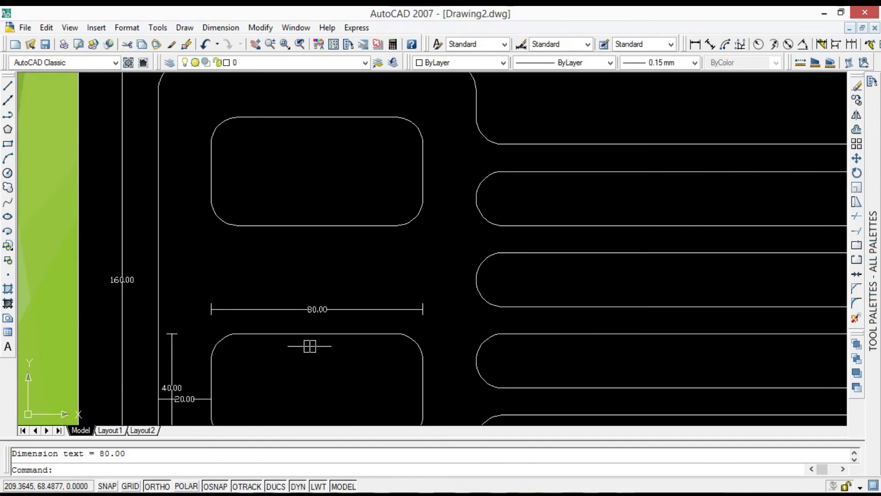
scroll(309, 346, "down", 2)
key("Return")
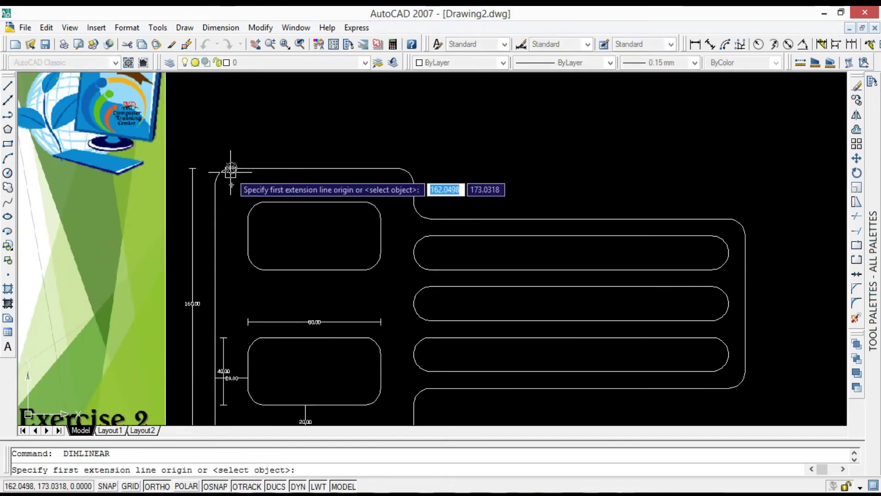
left_click(218, 179)
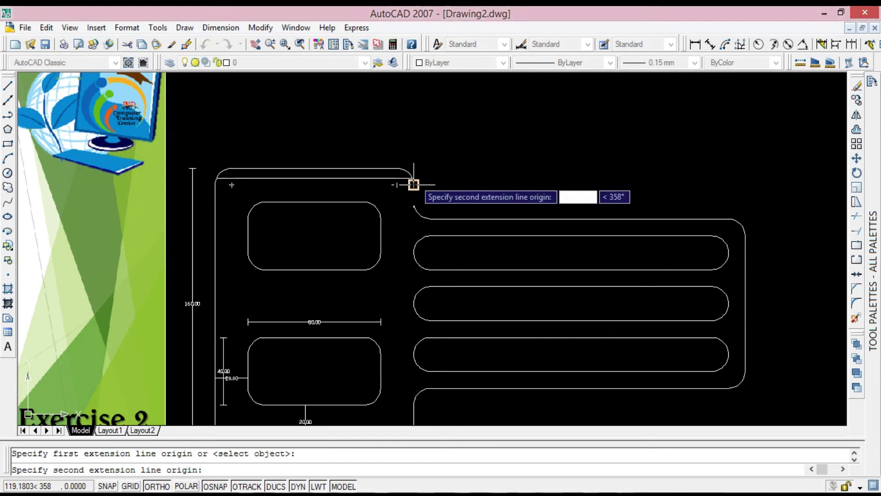
left_click(414, 185)
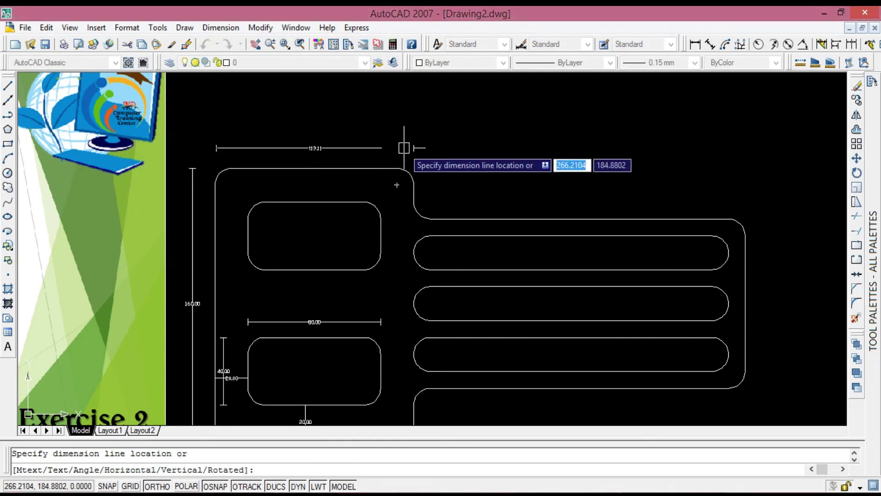
key("Escape")
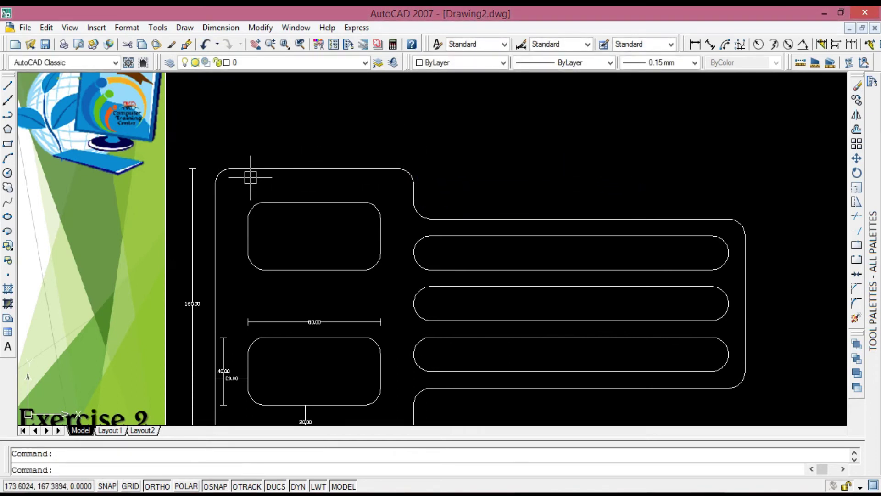
key("Return")
left_click(215, 184)
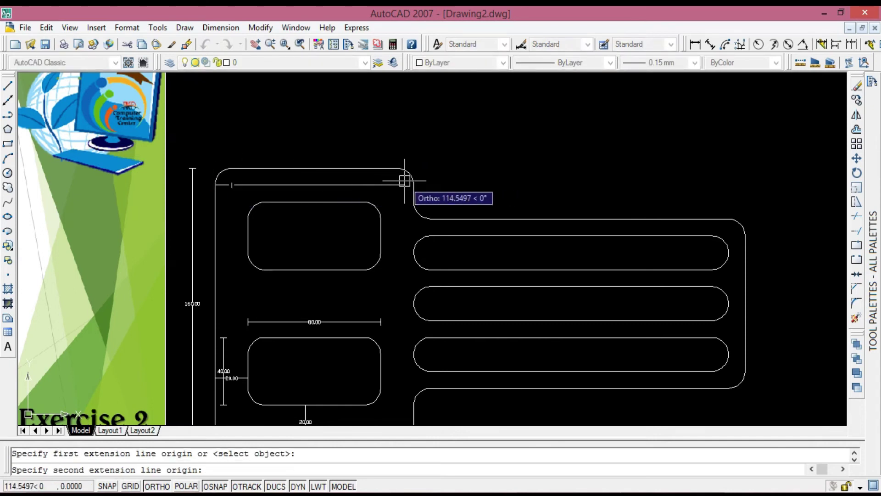
left_click(414, 184)
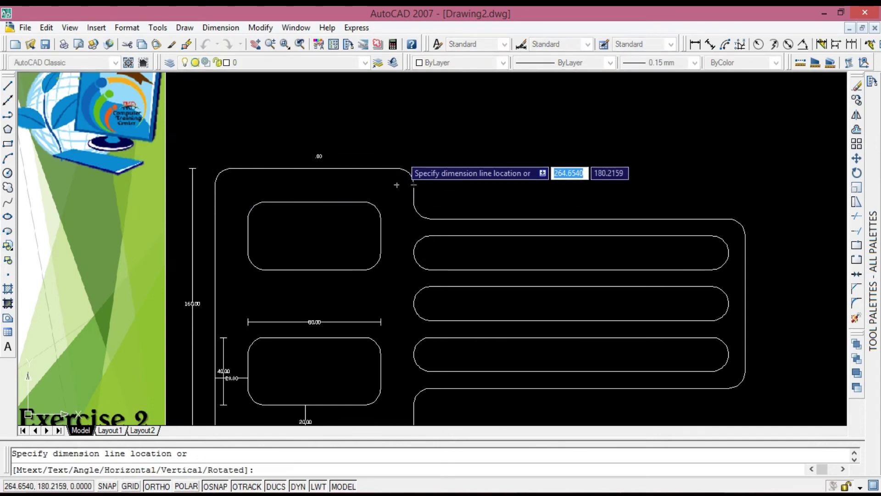
left_click(335, 143)
scroll(244, 195, "up", 5)
scroll(261, 179, "down", 3)
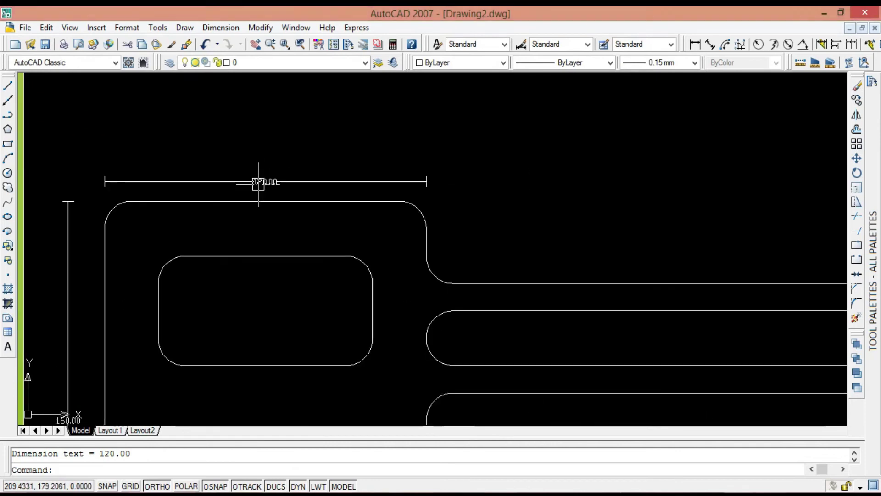
scroll(255, 182, "down", 2)
key("Return")
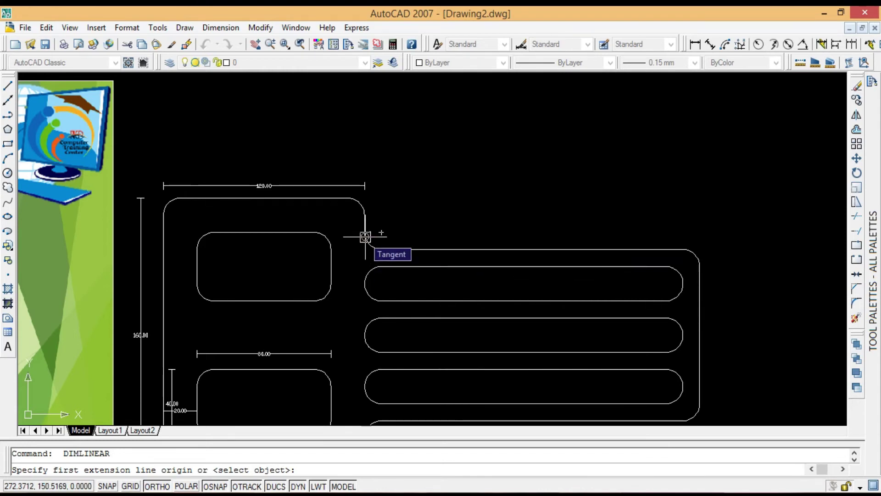
left_click(366, 237)
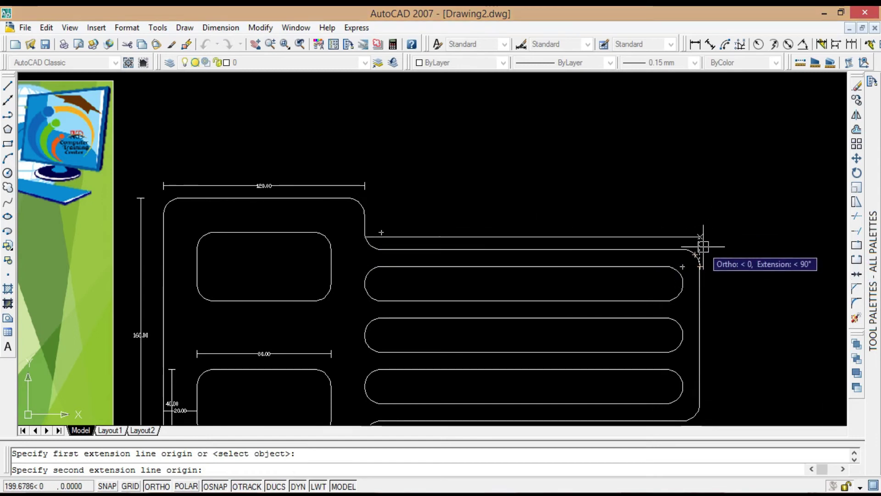
left_click(699, 235)
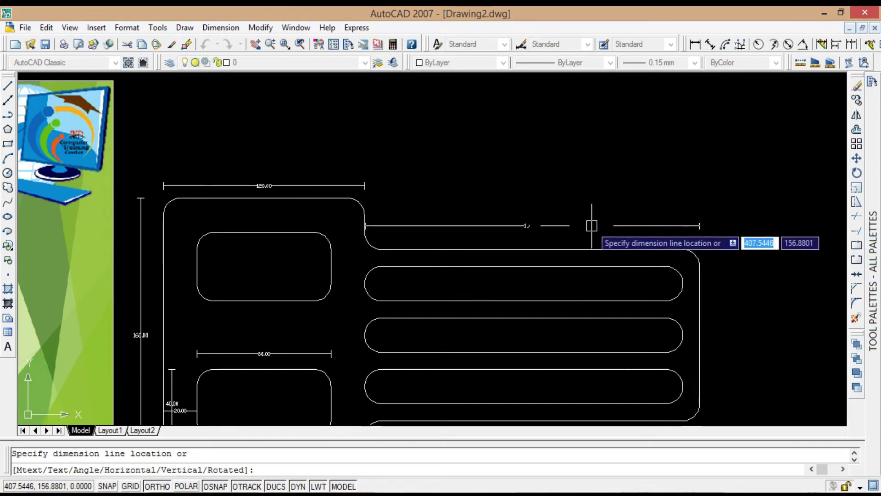
scroll(591, 225, "up", 1)
key("Escape")
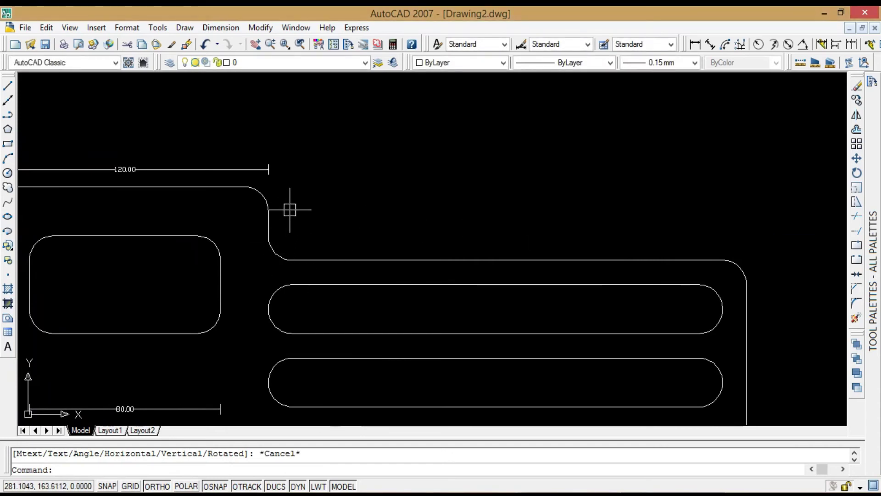
Step: Draw a helper diagonal line across the rounded upper-right corner, then delete it
type("l")
key("Return")
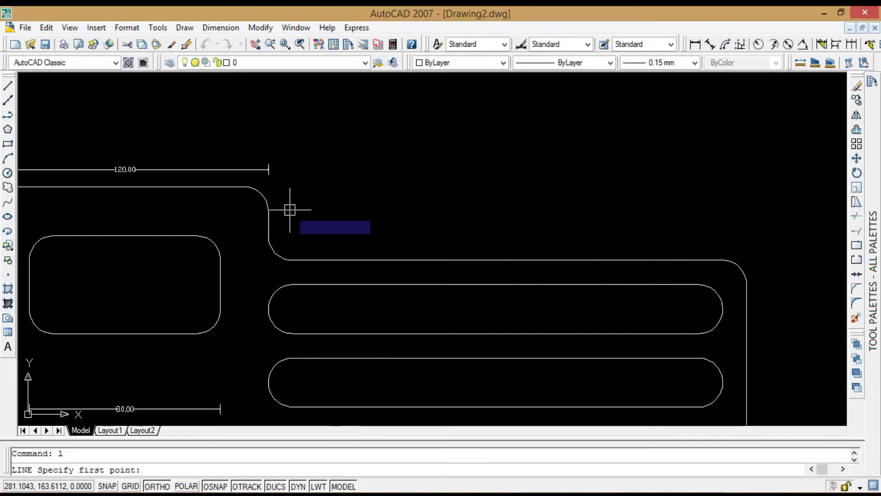
left_click(746, 284)
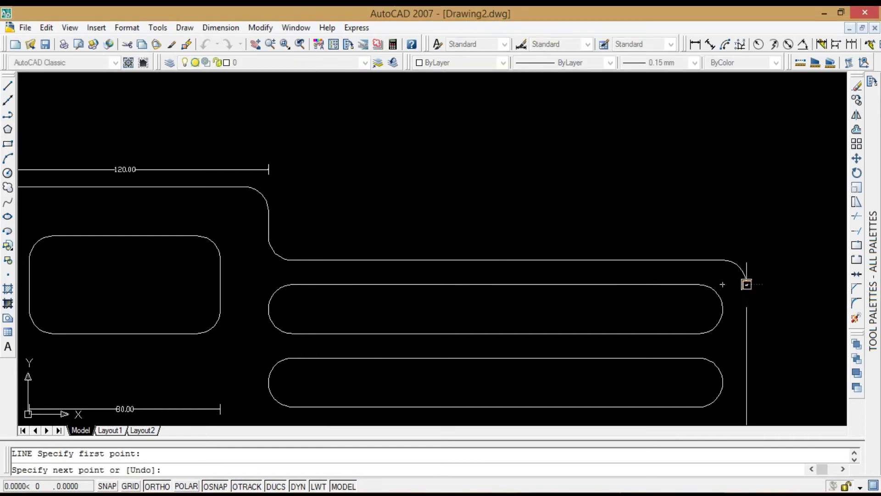
left_click(724, 259)
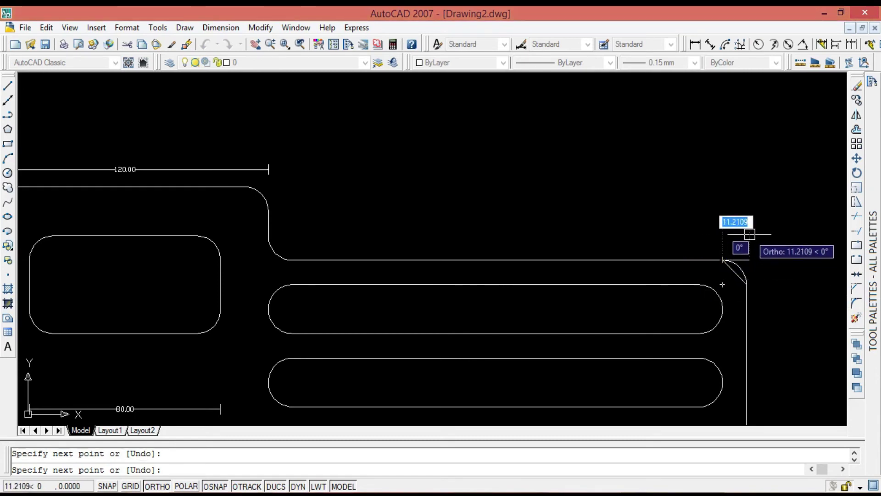
key("Escape")
scroll(738, 268, "up", 5)
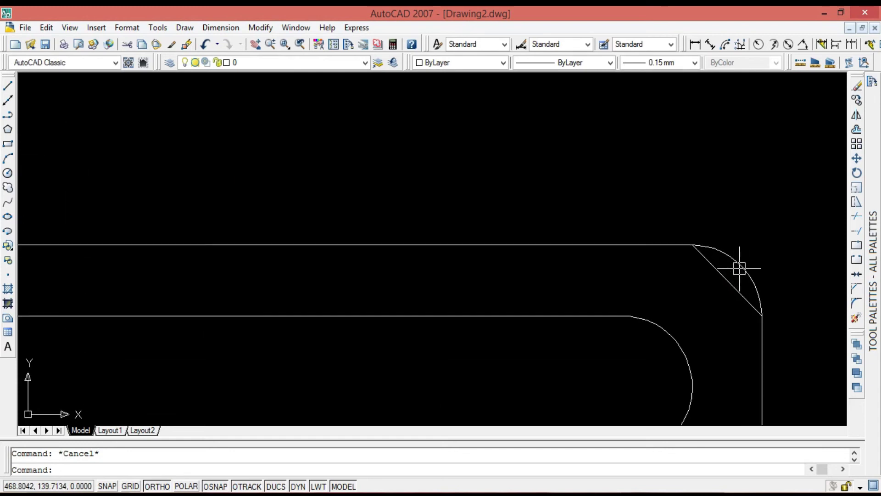
key("Delete")
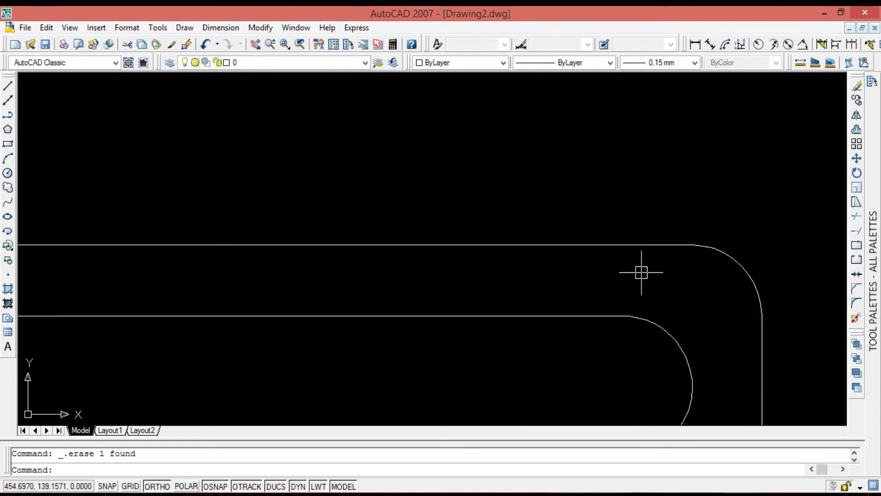
Step: Measure from the corner's arc end to the edge point, placing the 10.00 dimension above the corner
type("dimli")
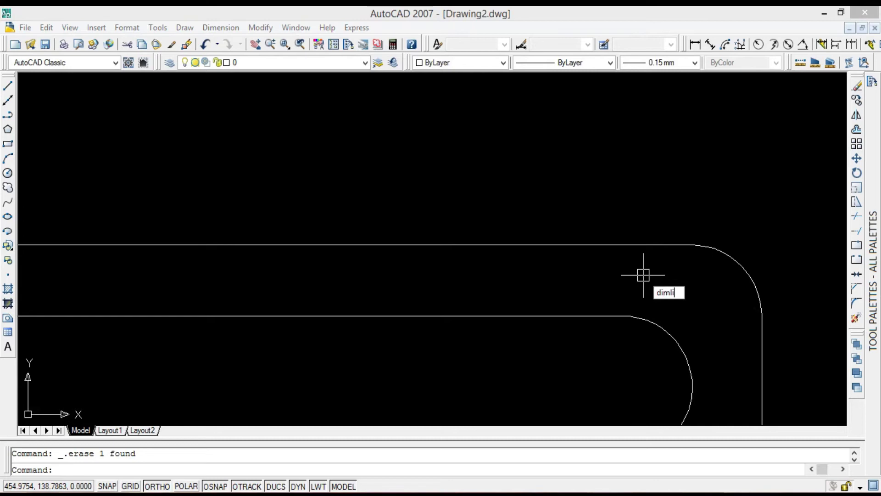
key("Return")
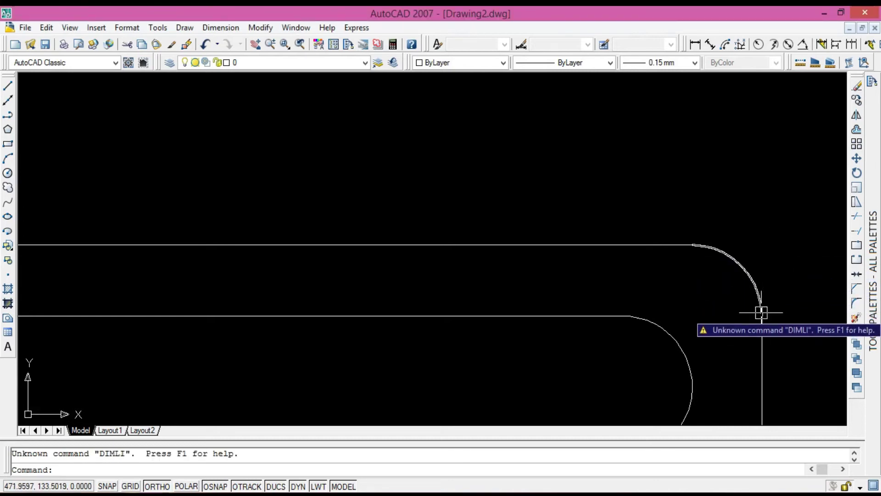
key("Escape")
type("dimlin")
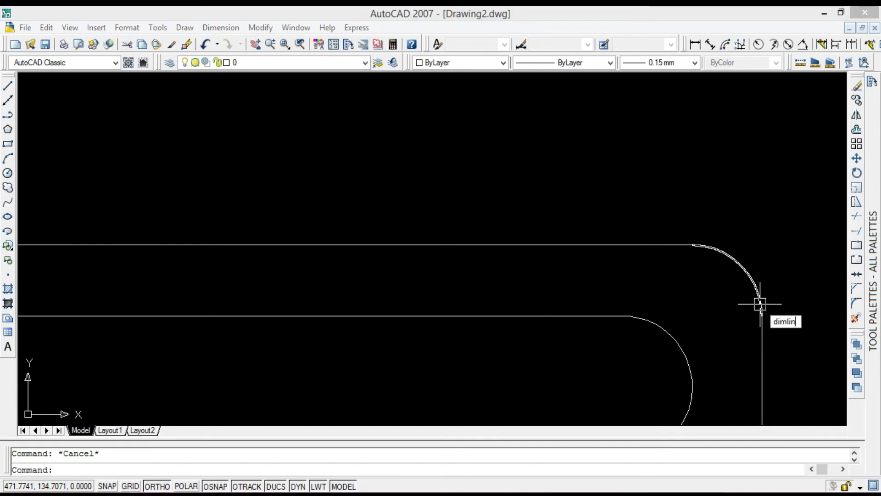
key("Return")
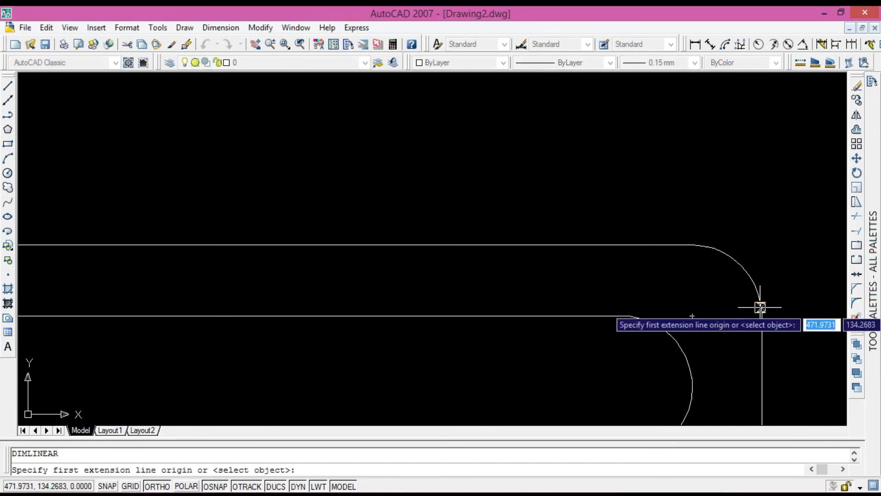
left_click(760, 315)
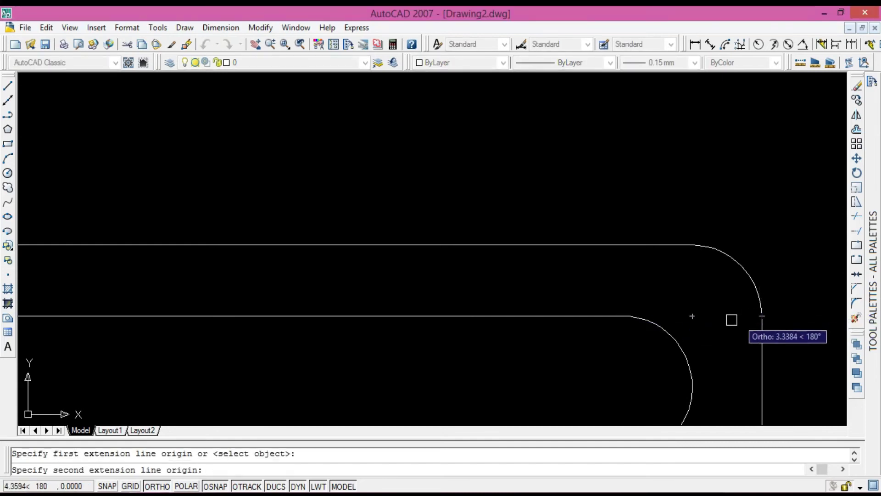
left_click(692, 315)
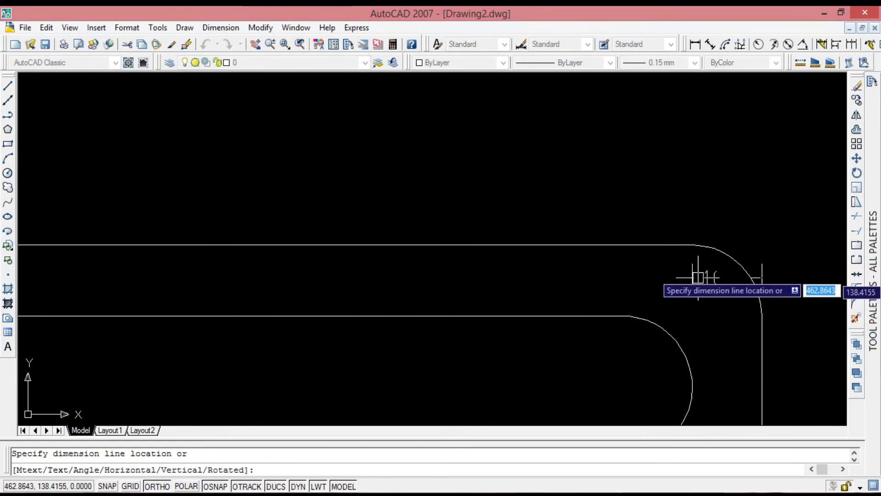
left_click(701, 204)
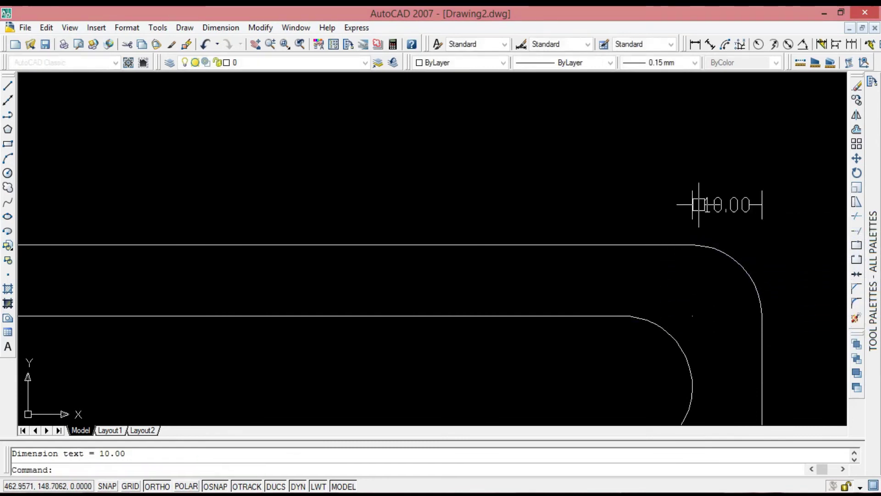
scroll(753, 171, "down", 2)
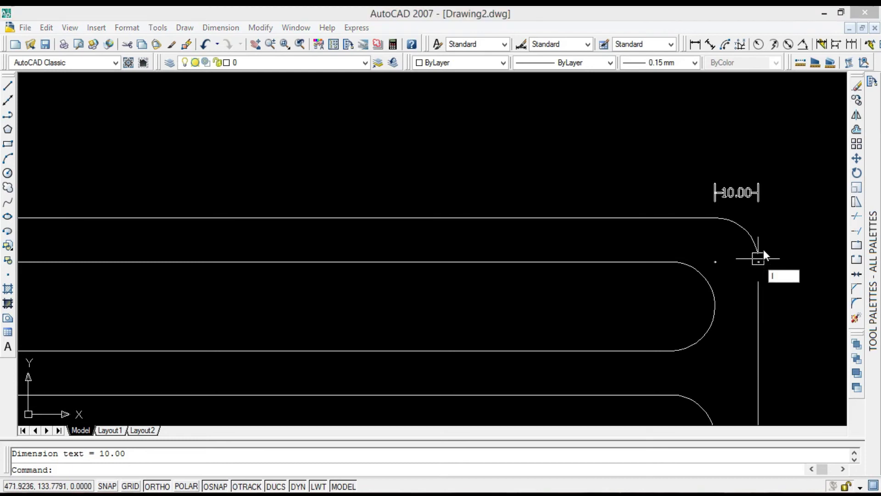
key("Escape")
key("Return")
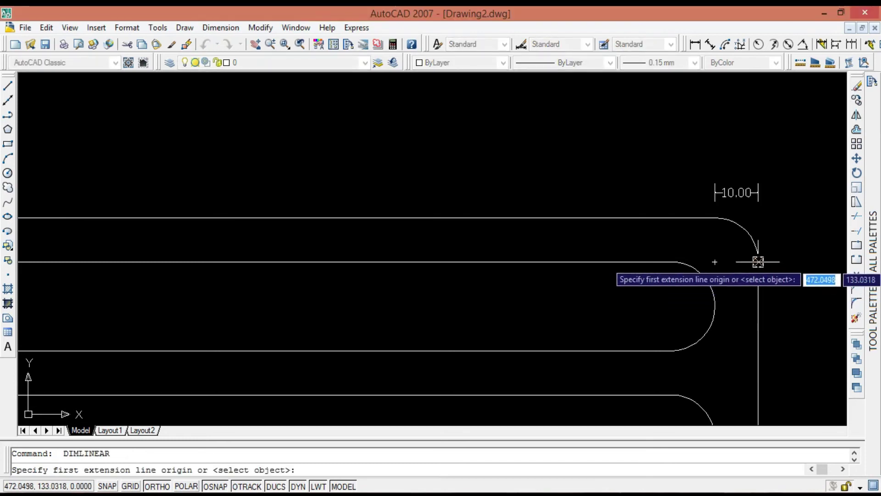
Step: Measure from the right corner's arc end to the inner step corner, placing 200.00 above the top edge
scroll(758, 262, "up", 4)
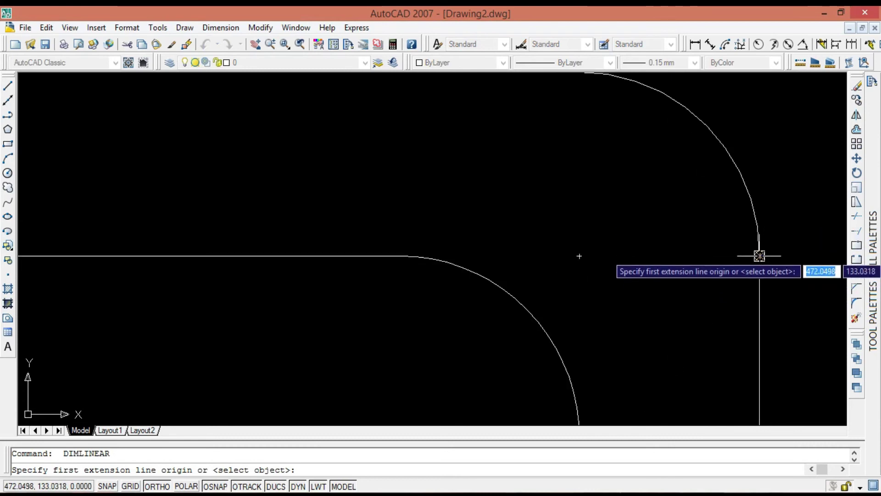
left_click(760, 255)
scroll(759, 255, "down", 5)
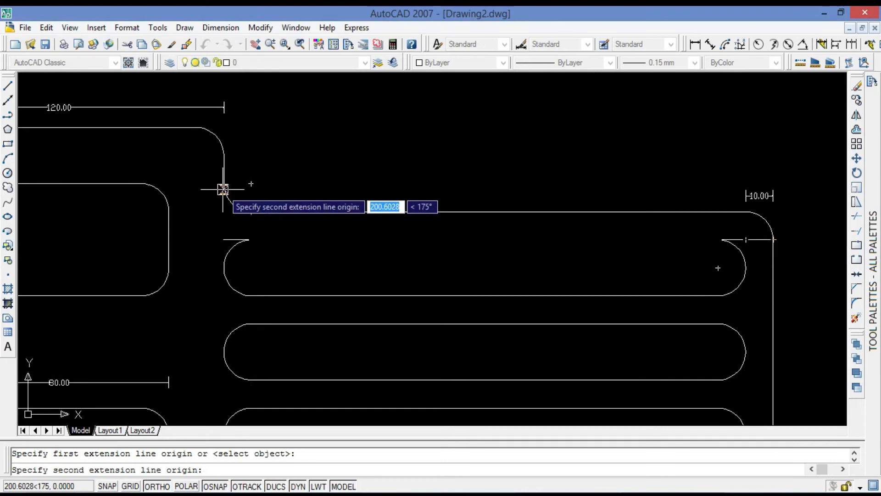
left_click(223, 240)
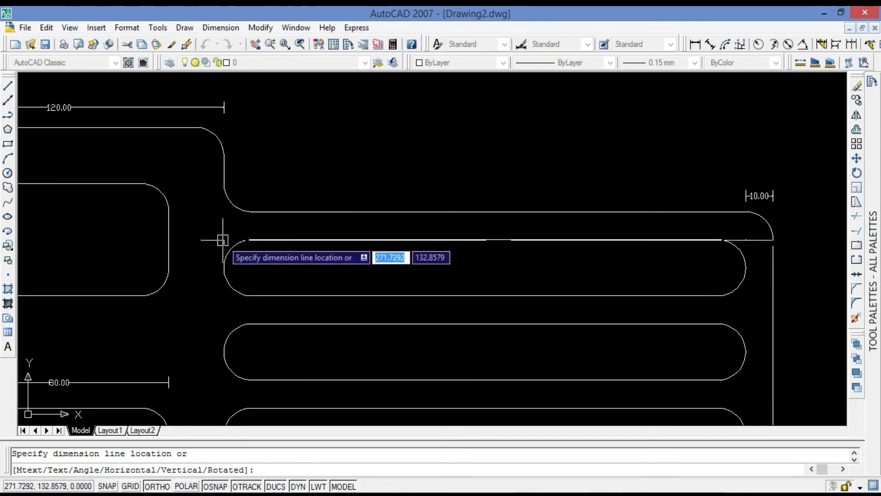
left_click(237, 149)
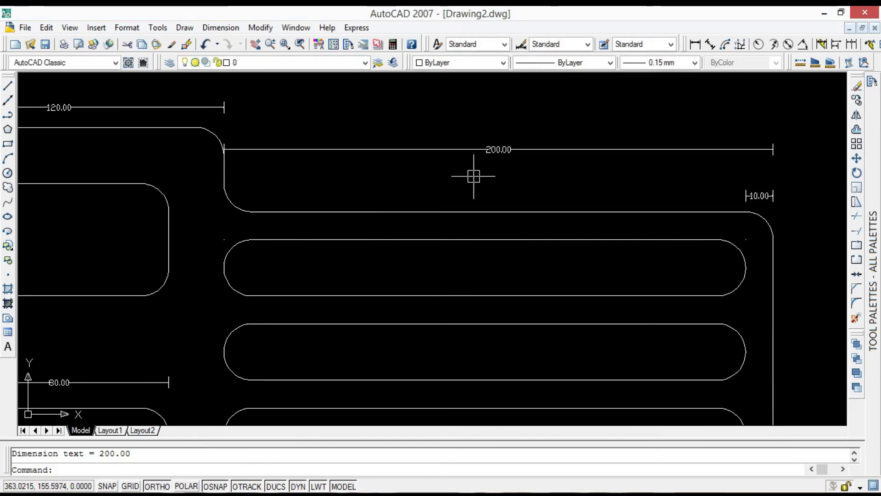
scroll(425, 204, "down", 2)
scroll(428, 206, "down", 2)
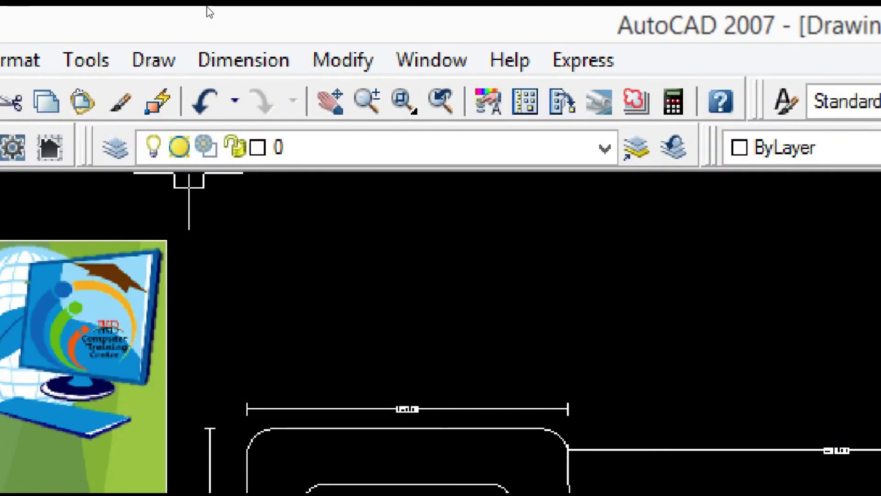
Step: Add an R10.00 radius dimension to the rounded inner corner arc
key("alt+n")
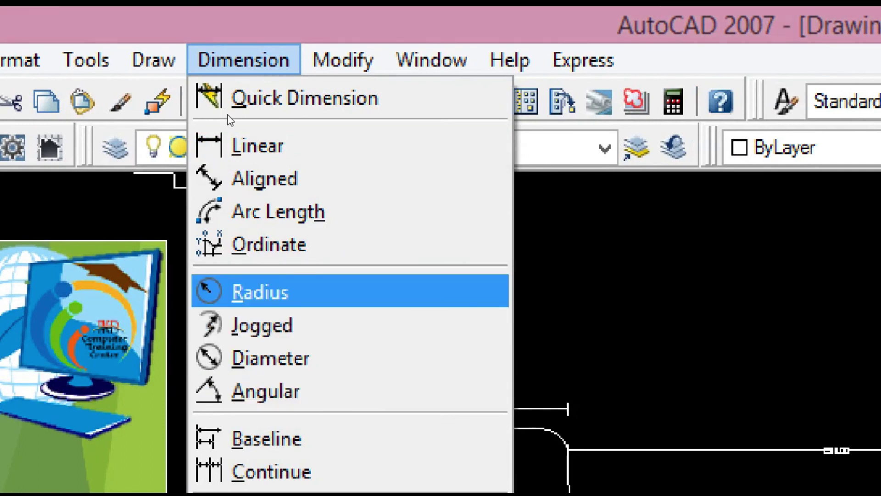
key("Return")
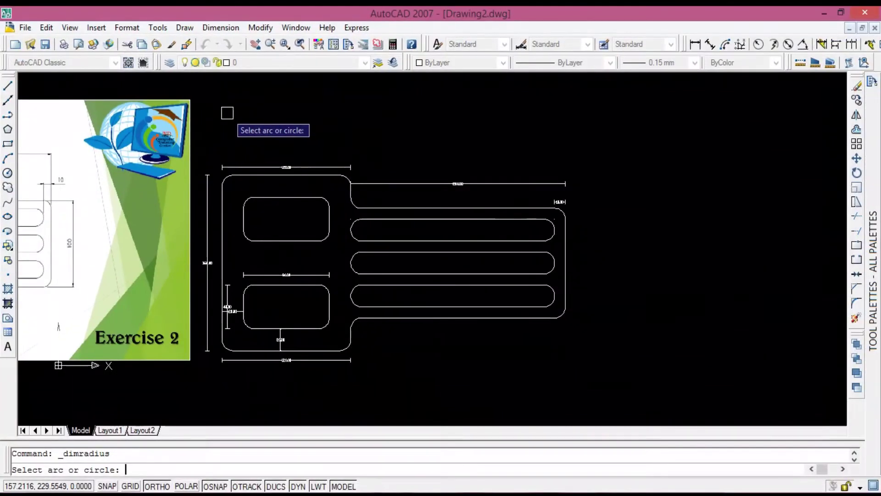
scroll(343, 327, "up", 2)
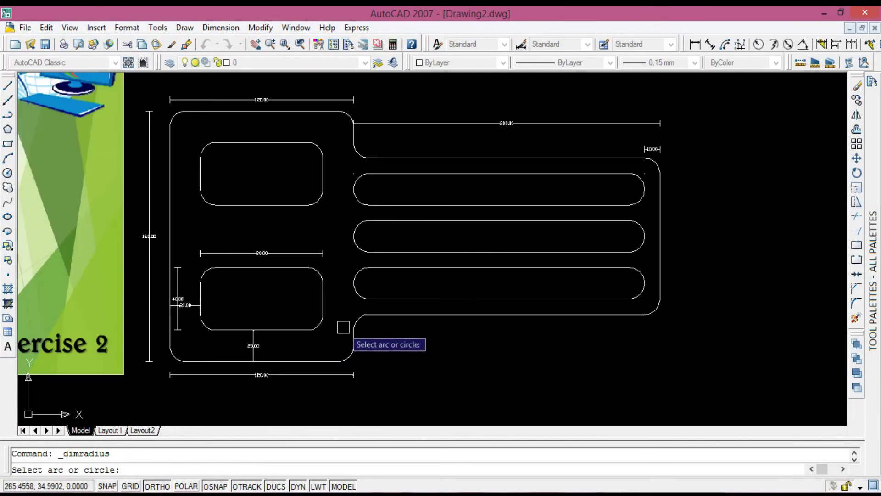
scroll(358, 325, "up", 2)
scroll(354, 317, "up", 1)
left_click(352, 310)
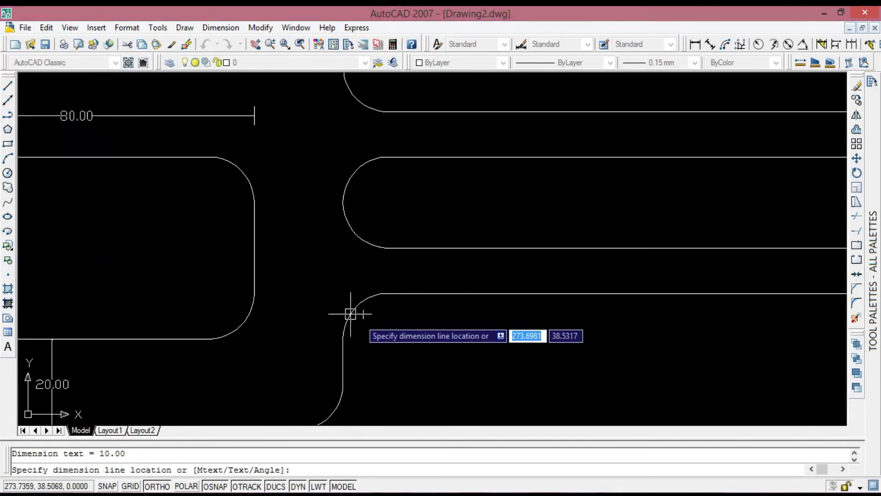
left_click(384, 329)
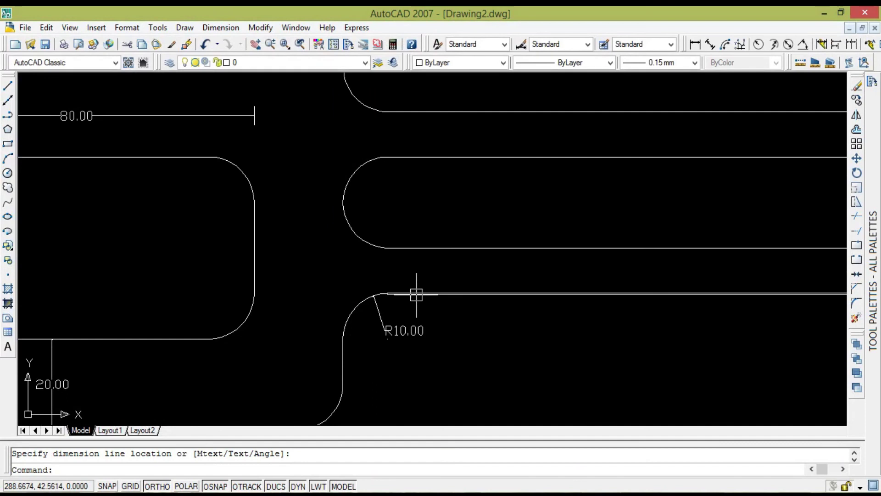
Step: Label the lower corner arc and the middle slot's rounded end with R10.00
scroll(418, 335, "up", 2)
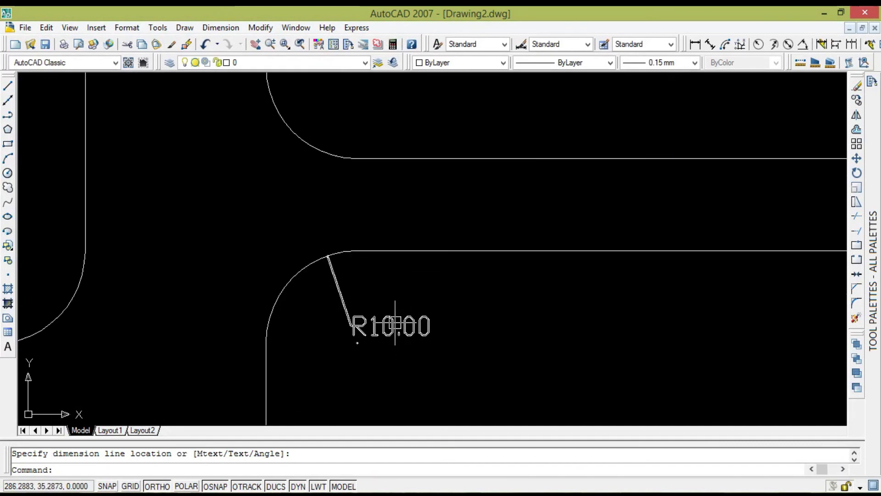
scroll(390, 320, "down", 3)
key("Return")
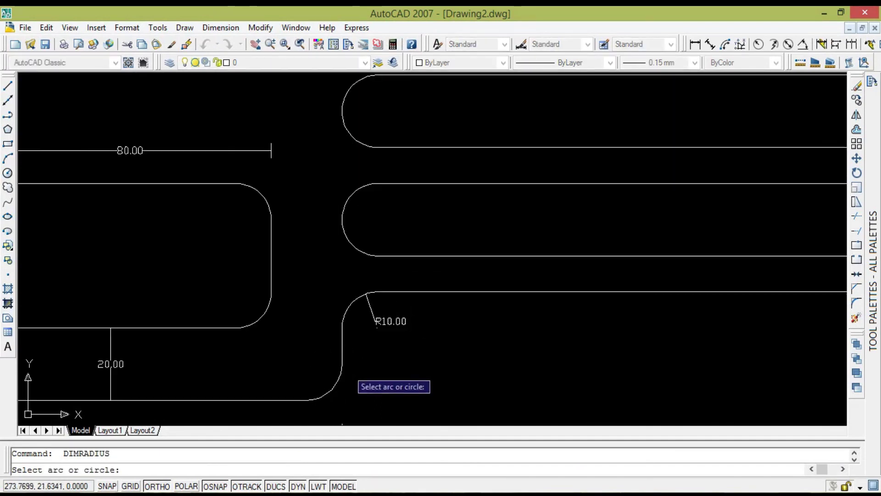
left_click(340, 381)
left_click(313, 363)
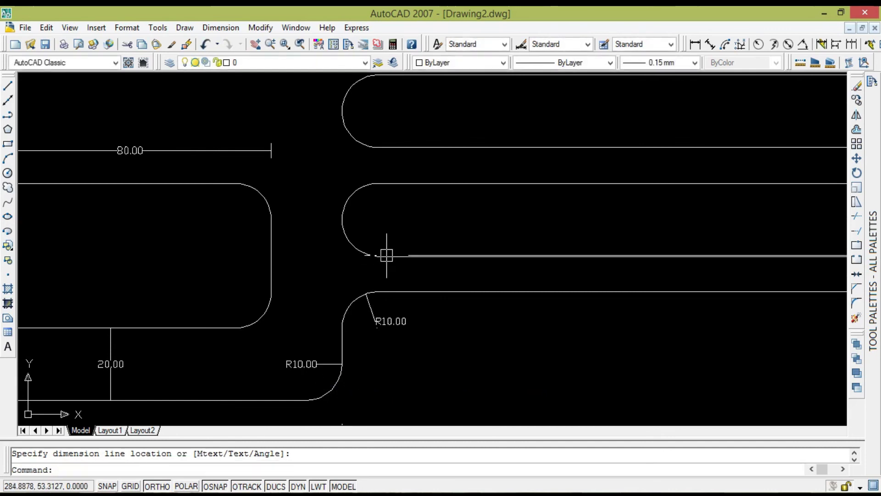
key("Return")
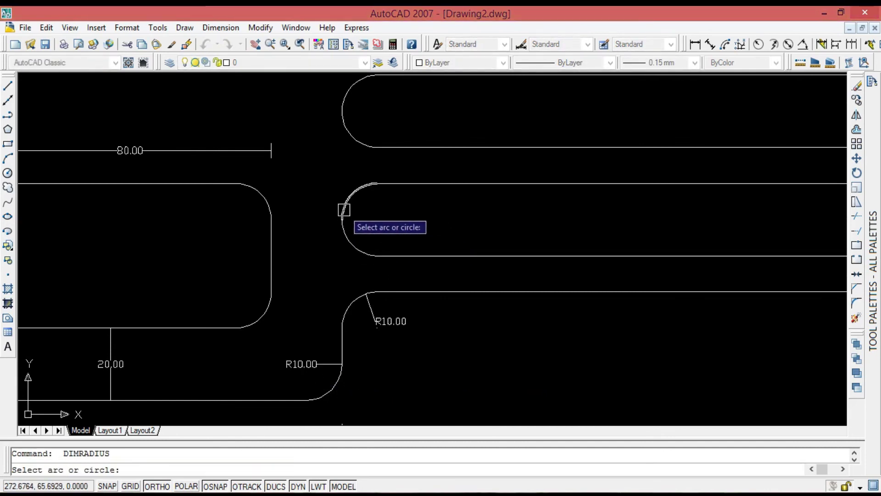
left_click(343, 209)
left_click(375, 219)
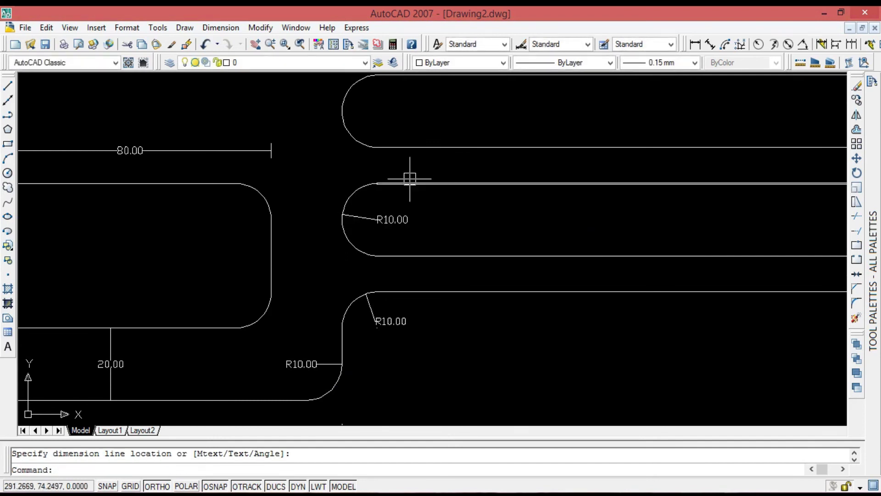
scroll(350, 248, "up", 2)
scroll(350, 250, "down", 3)
Step: Label the rounded left ends of the two upper slots with R10.00 radius dimensions
key("Return")
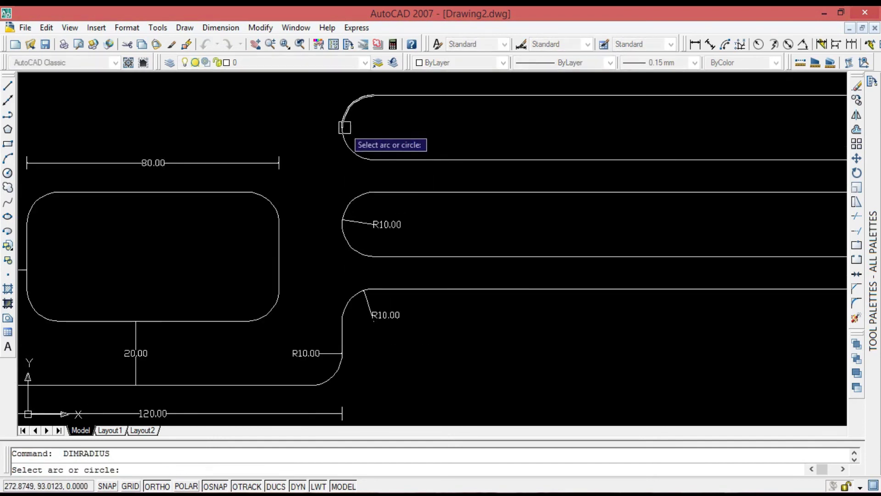
left_click(344, 128)
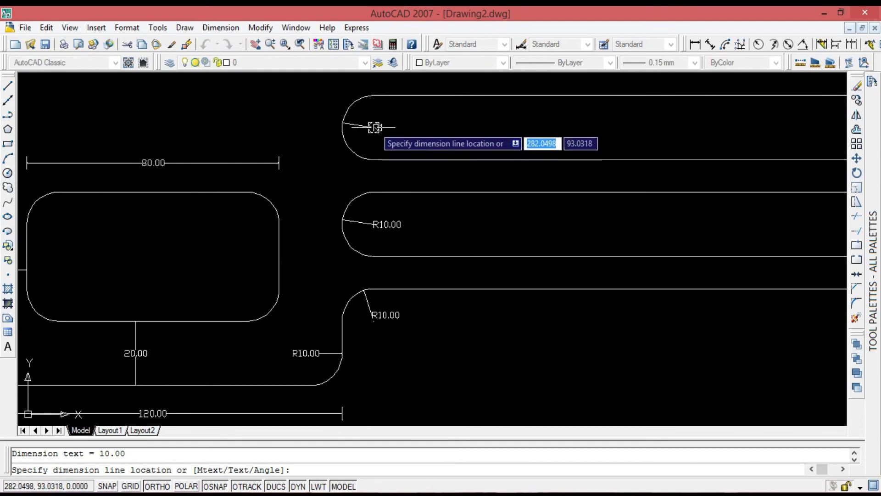
left_click(373, 127)
scroll(390, 138, "up", 3)
scroll(390, 154, "down", 5)
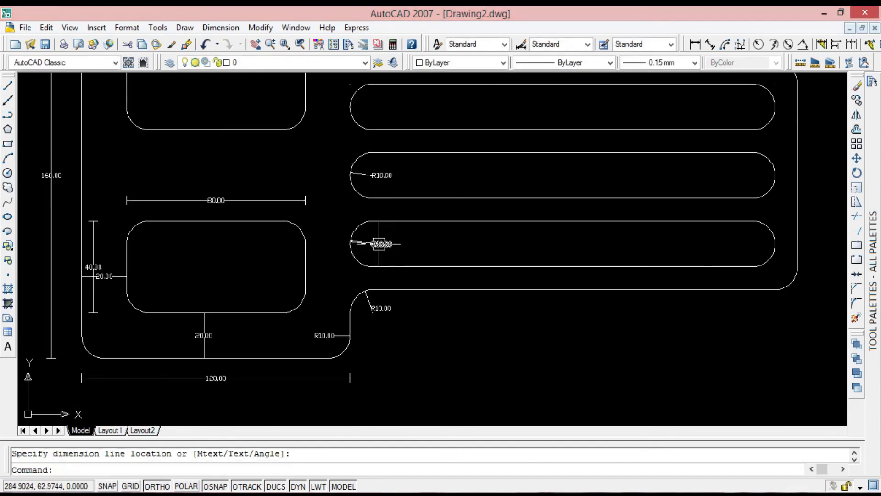
key("Return")
left_click(351, 103)
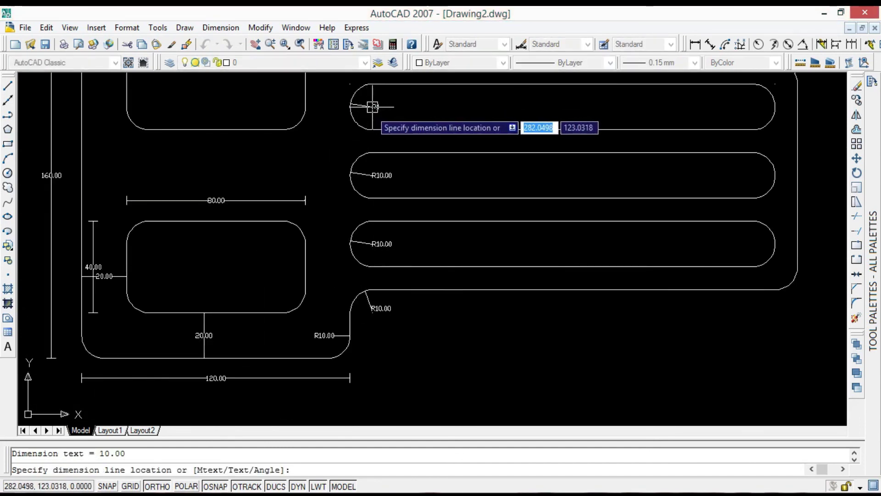
left_click(372, 107)
scroll(347, 213, "down", 2)
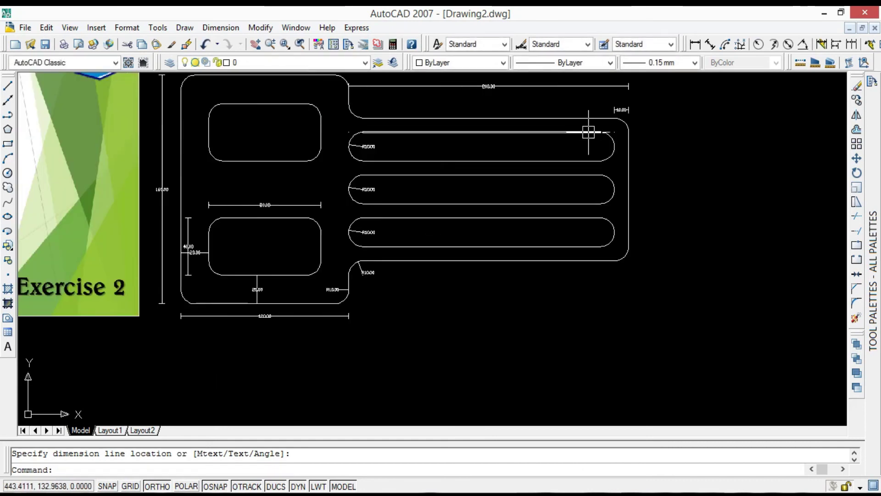
Step: Add an R10.00 radius dimension to the upper cutout's rounded corner
key("Return")
left_click(316, 110)
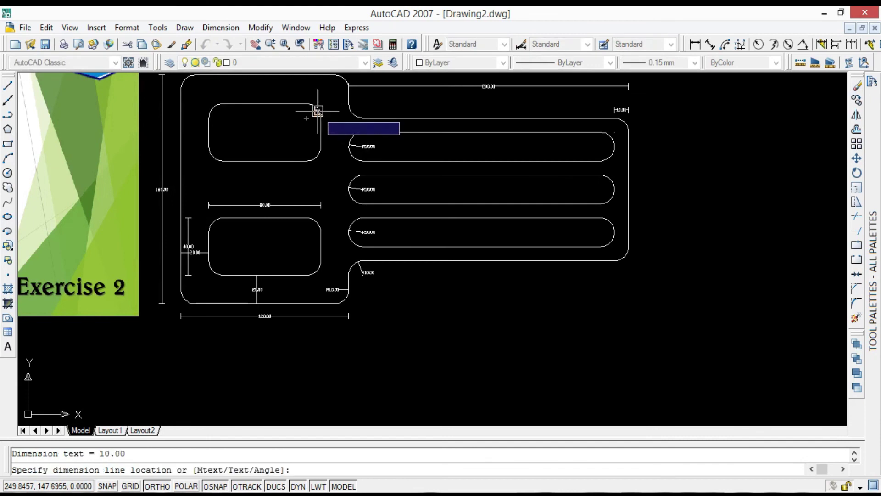
left_click(299, 120)
scroll(311, 114, "up", 5)
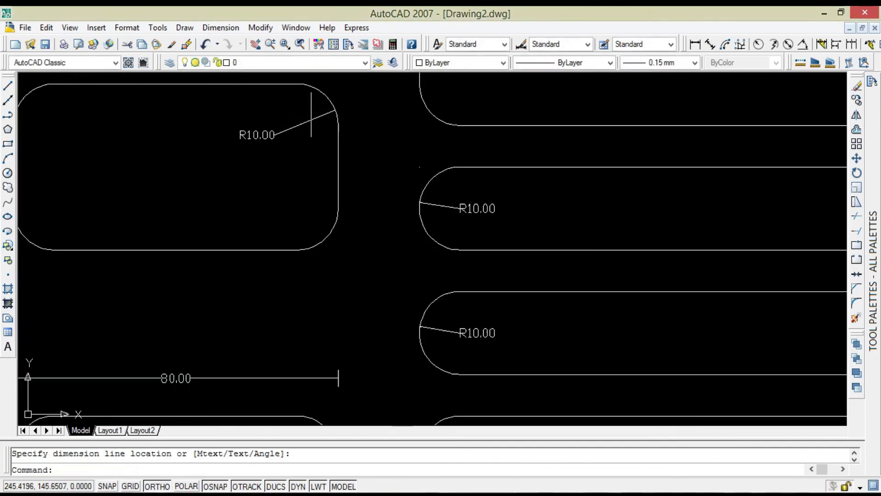
scroll(252, 140, "up", 3)
scroll(255, 182, "down", 8)
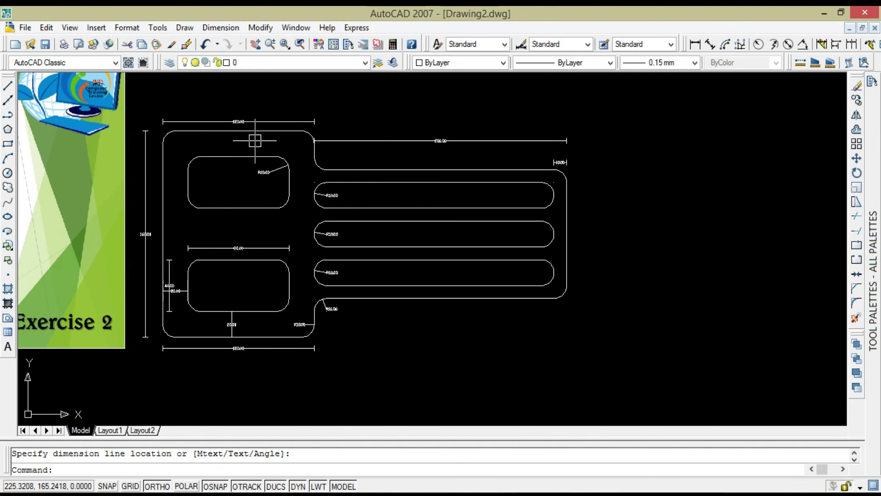
Step: Restart DIMRADIUS, window-select the whole drawing, then clear the selection and cancel
type("dimradius")
key("Return")
key("Escape")
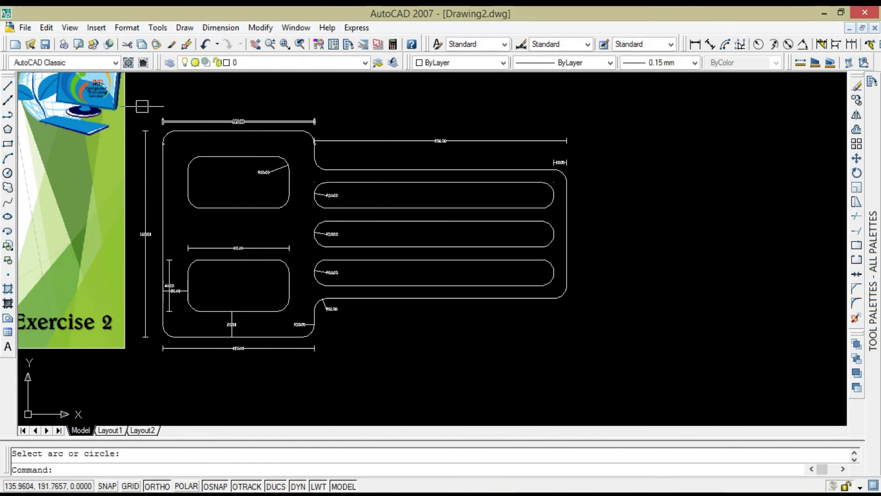
left_click(131, 104)
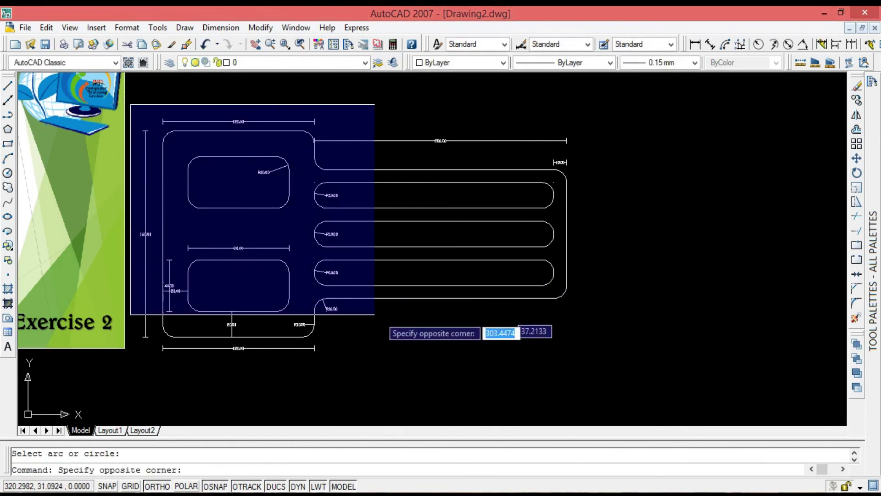
left_click(606, 359)
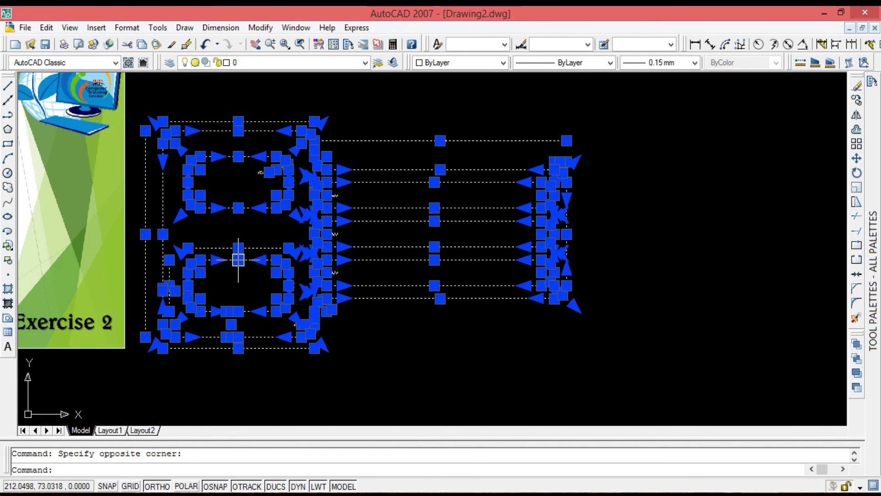
key("Escape")
key("Return")
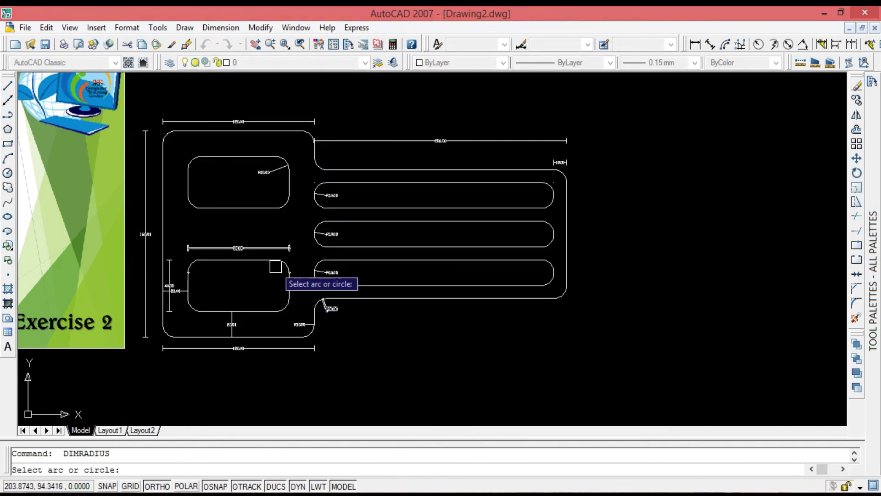
scroll(275, 261, "up", 2)
key("Escape")
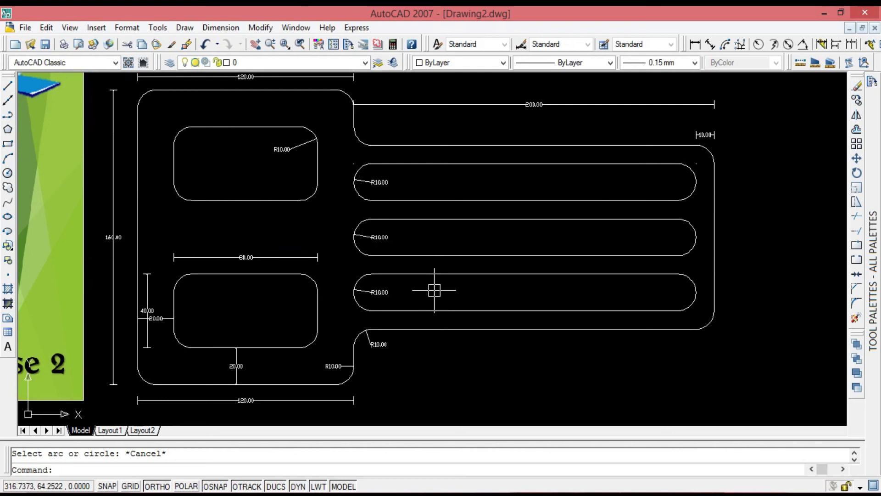
Step: Measure from the top slot's right end to the bottom slot's end, placing 100.00 right of the part
scroll(434, 290, "down", 2)
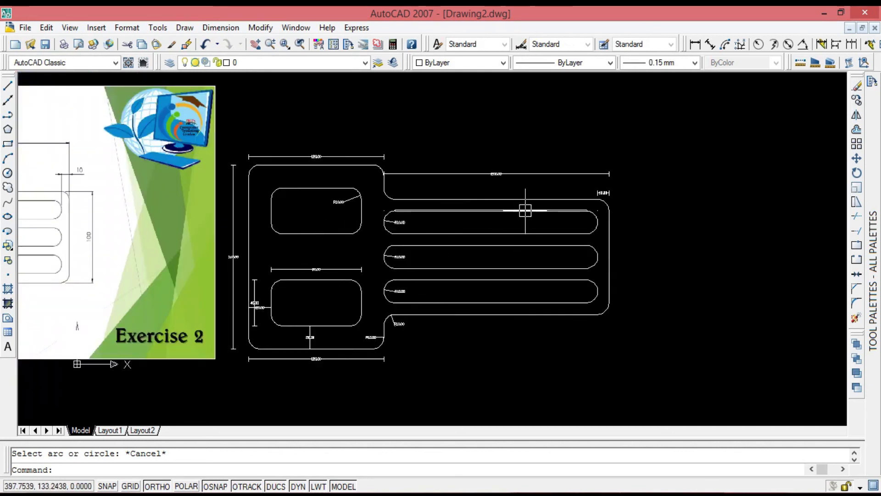
scroll(612, 214, "up", 3)
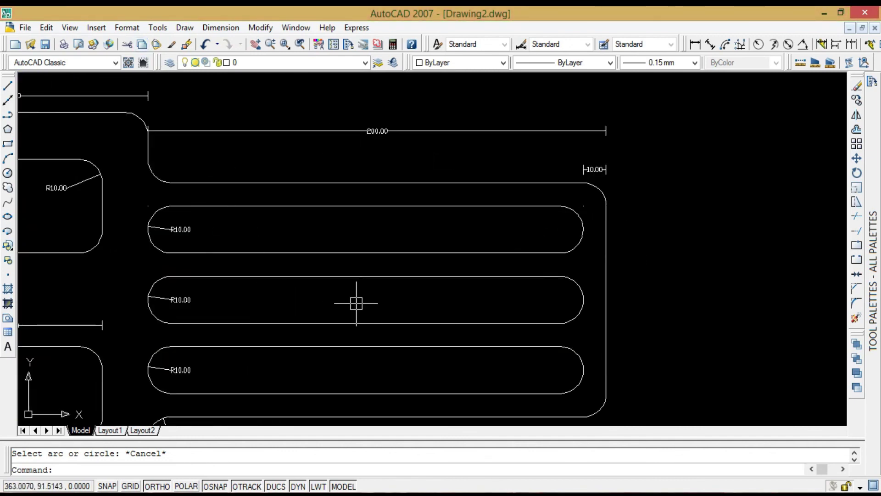
type("dimlin")
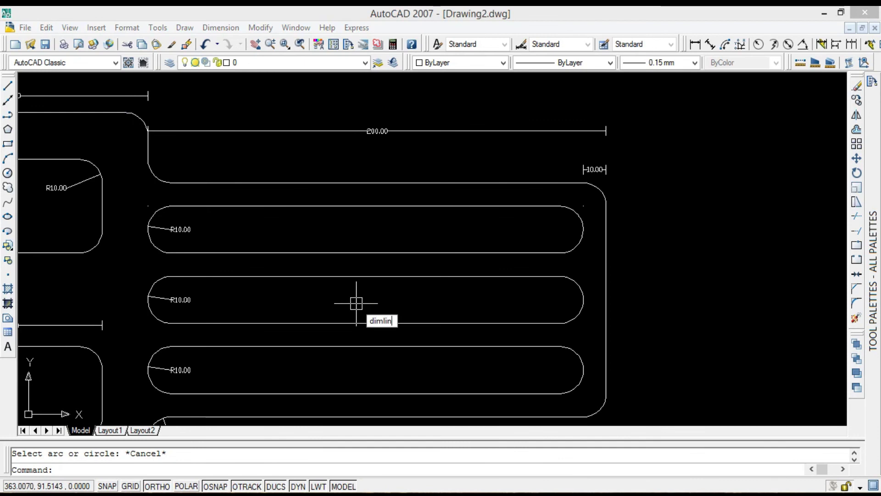
key("Return")
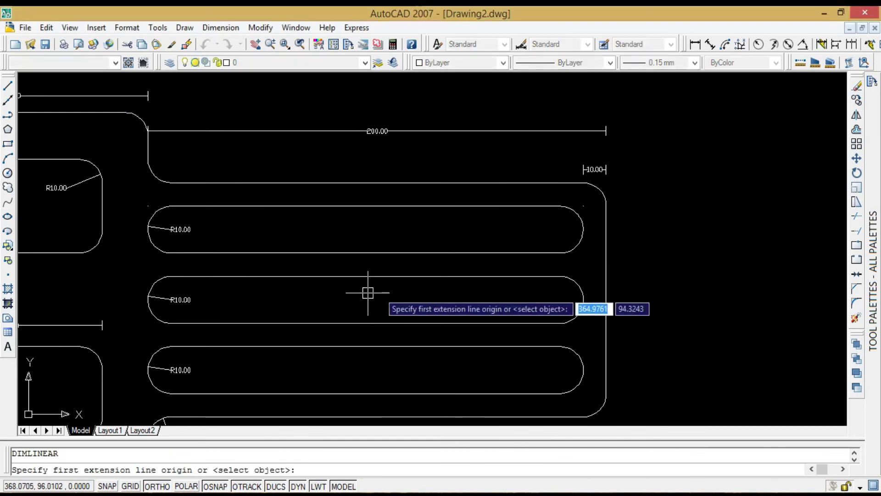
left_click(582, 183)
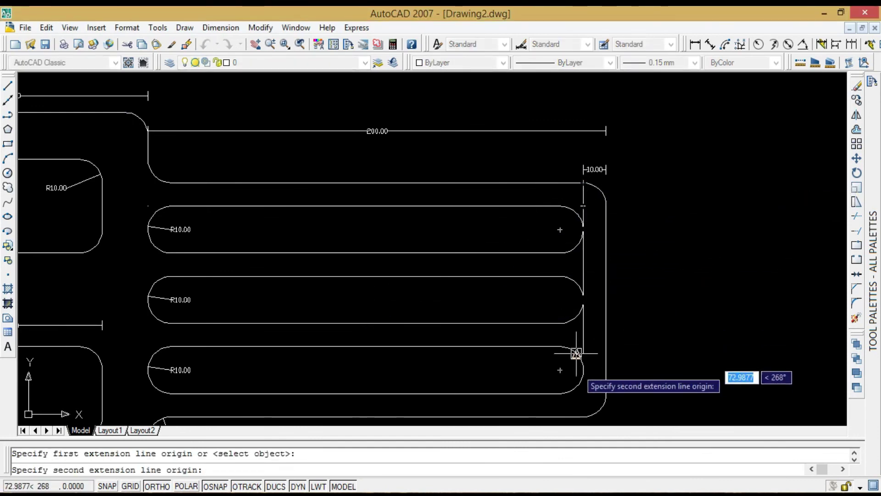
left_click(585, 416)
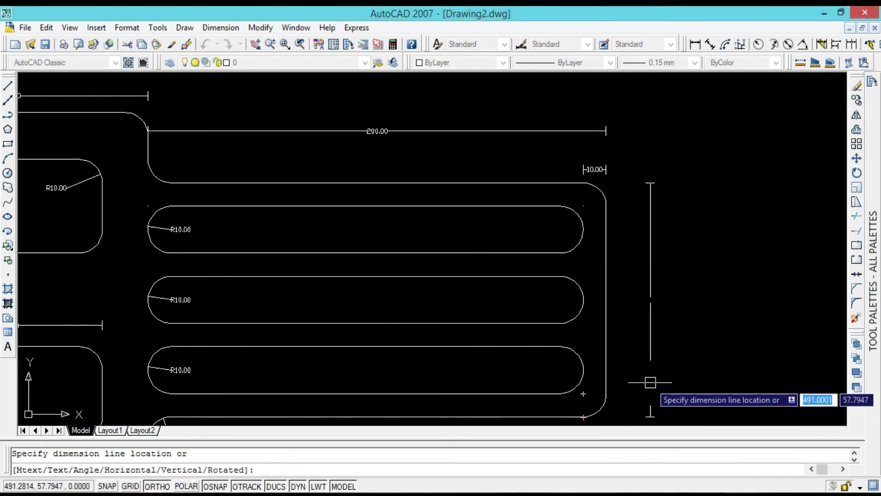
left_click(650, 380)
scroll(642, 319, "up", 5)
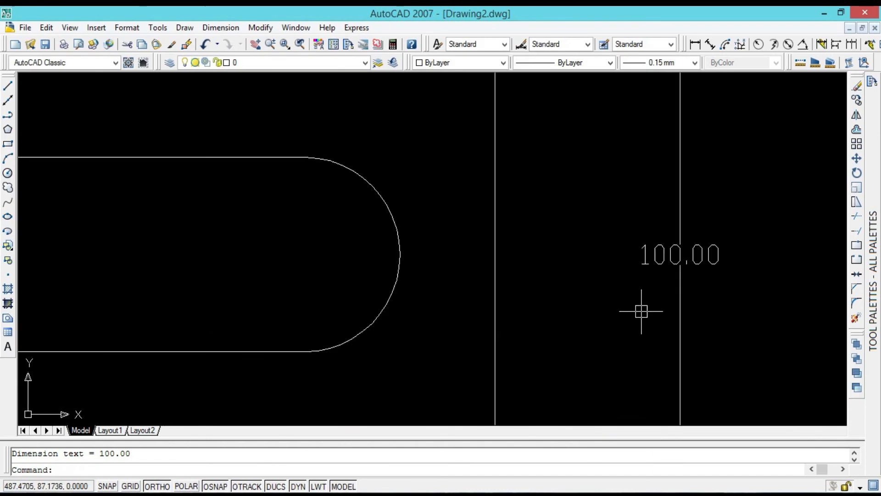
scroll(633, 294, "down", 3)
scroll(633, 293, "down", 4)
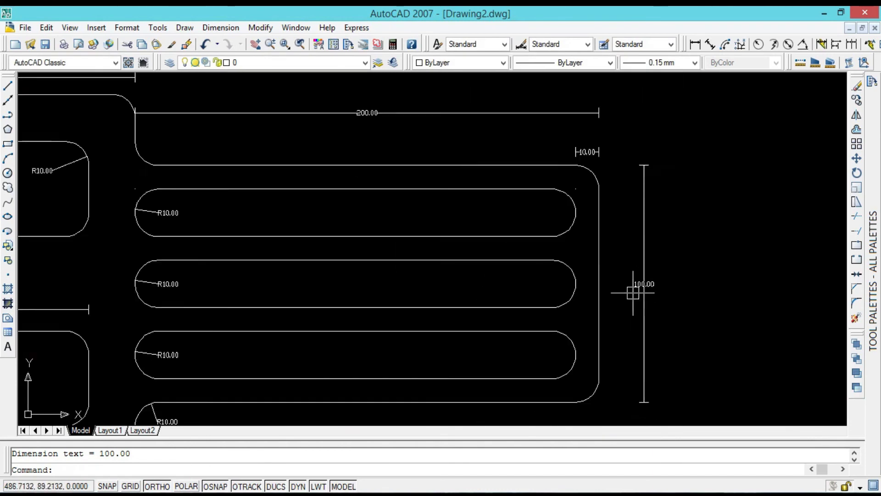
scroll(583, 346, "up", 1)
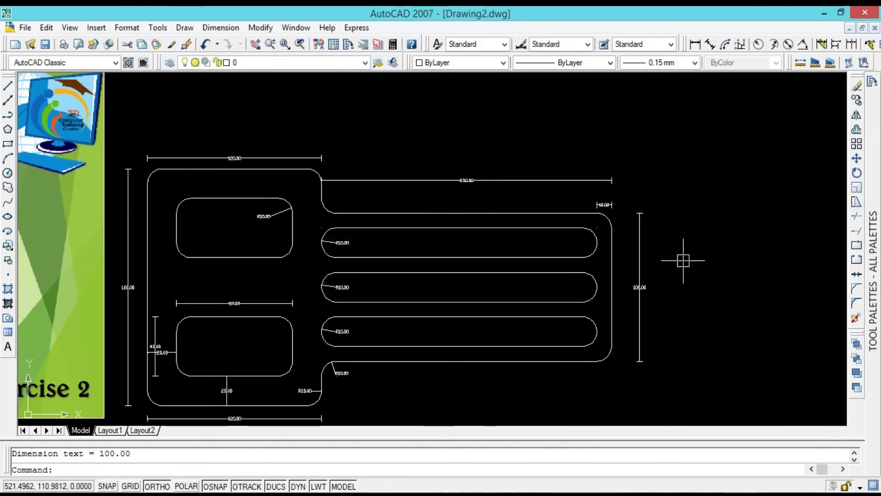
scroll(683, 261, "down", 2)
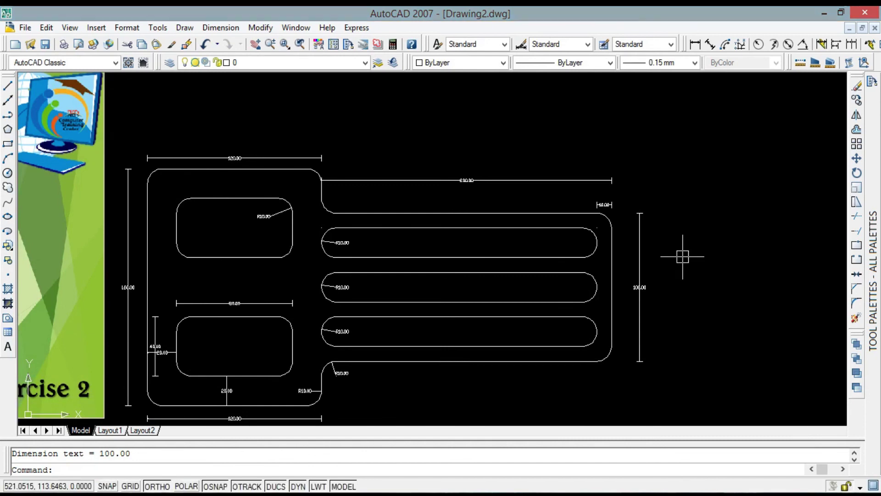